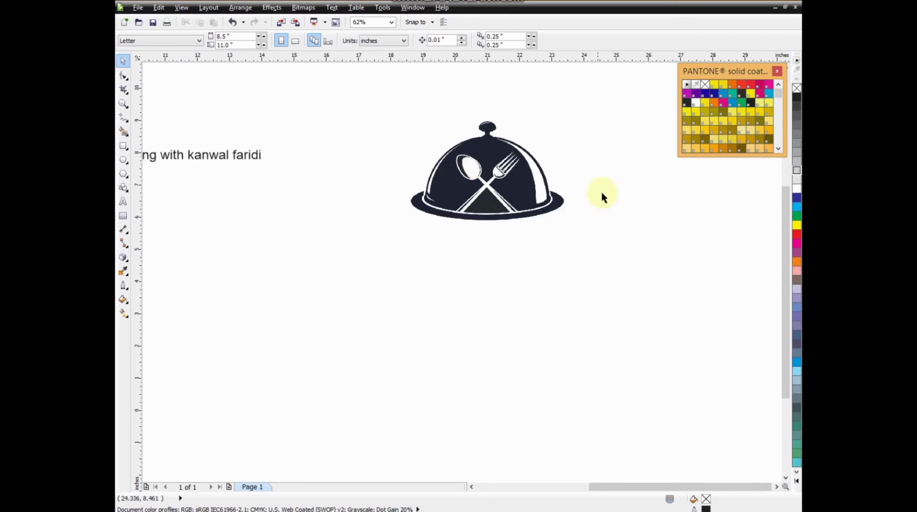
# Scroll around the page and select the 'Cooking With' title text
pyautogui.scroll(-2, 419, 110)
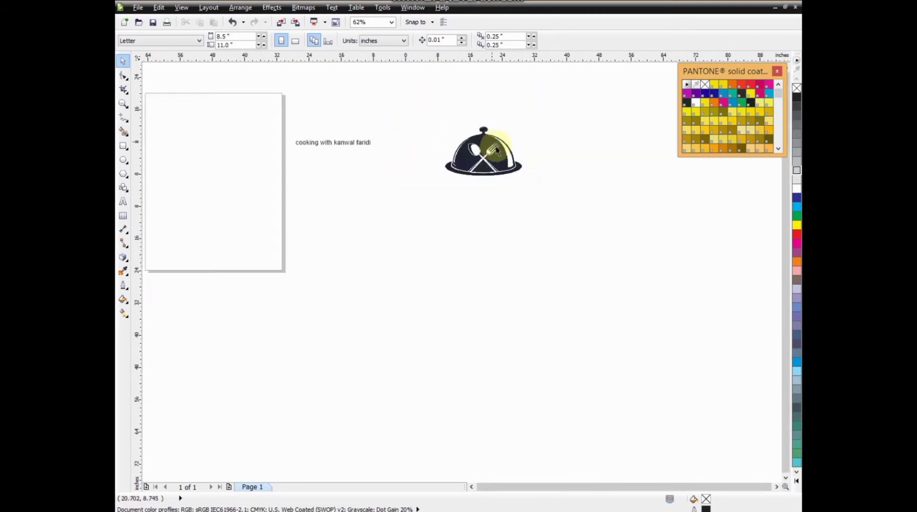
pyautogui.hscroll(-3, 479, 157)
pyautogui.scroll(2, 616, 167)
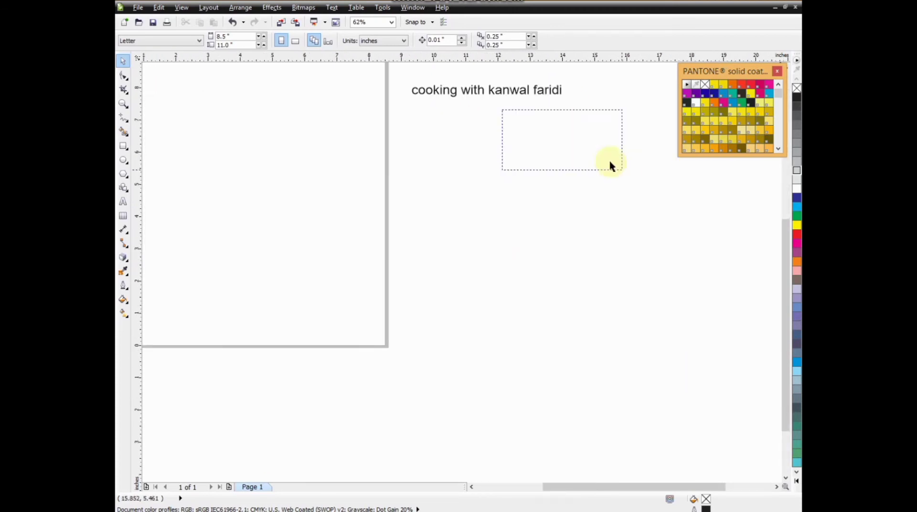
pyautogui.click(455, 96)
pyautogui.scroll(-2, 512, 166)
pyautogui.scroll(2, 478, 156)
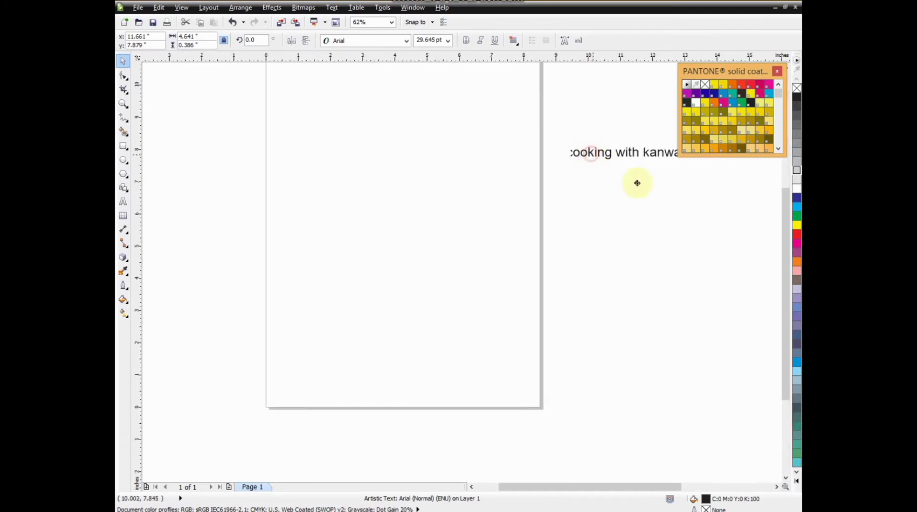
pyautogui.scroll(-2, 489, 206)
pyautogui.scroll(2, 442, 189)
# Draw an 8 by 8 inch square filled 90% Black with no outline
pyautogui.click(122, 145)
pyautogui.moveTo(338, 135)
pyautogui.mouseDown()
pyautogui.moveTo(563, 301)
pyautogui.moveTo(571, 368)
pyautogui.mouseUp()
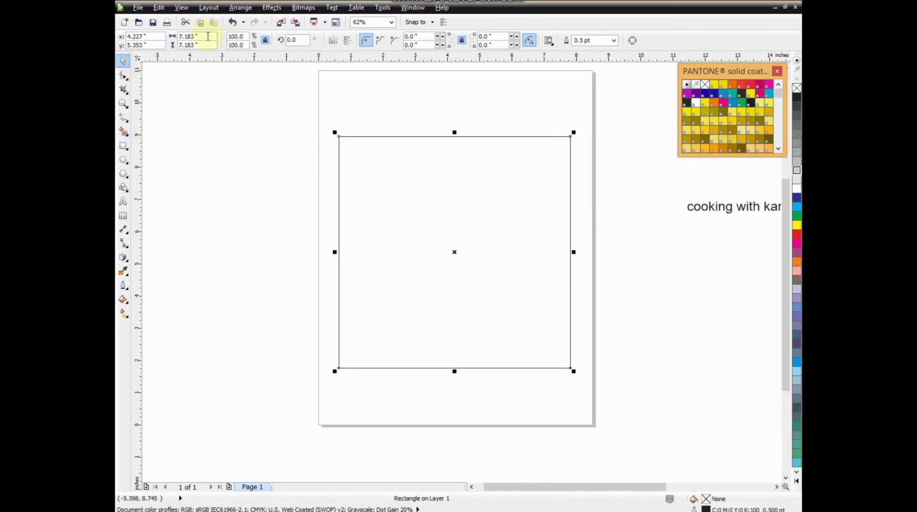
pyautogui.write('8')
pyautogui.press('Return')
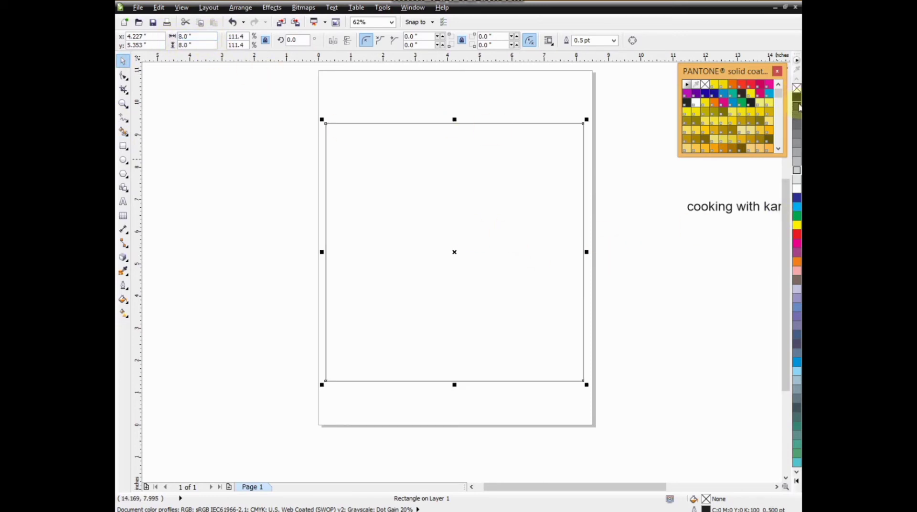
pyautogui.click(797, 106)
pyautogui.rightClick(797, 88)
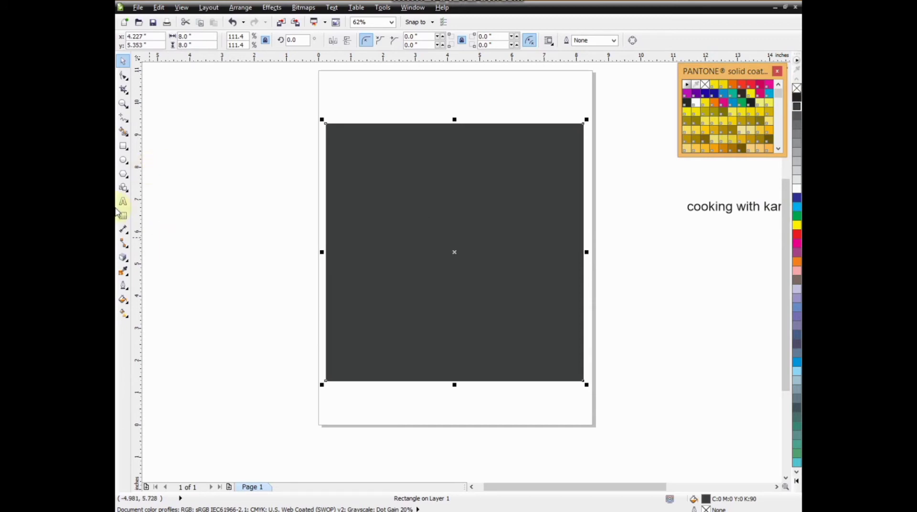
pyautogui.click(124, 313)
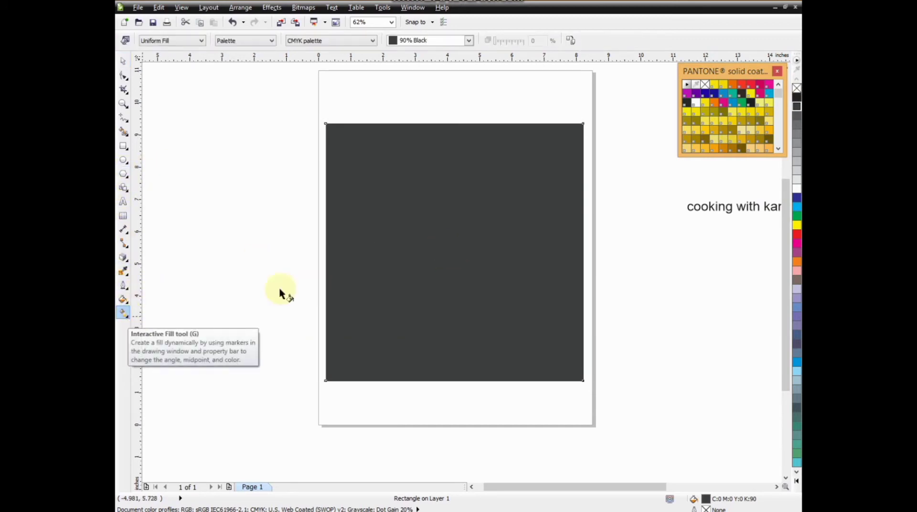
# Give the square a radial fountain fill, light centre to dark grey edges, midpoint 59
pyautogui.moveTo(448, 218); pyautogui.dragTo(517, 338)
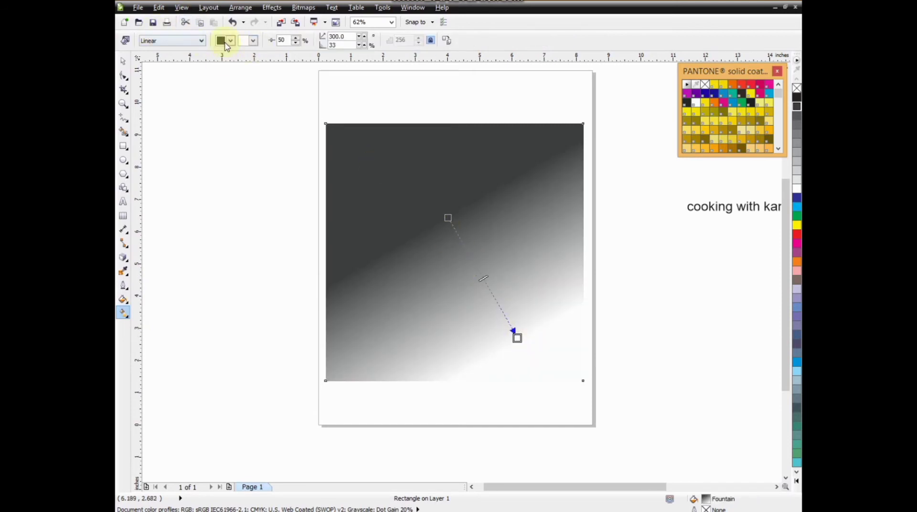
pyautogui.click(200, 41)
pyautogui.click(157, 58)
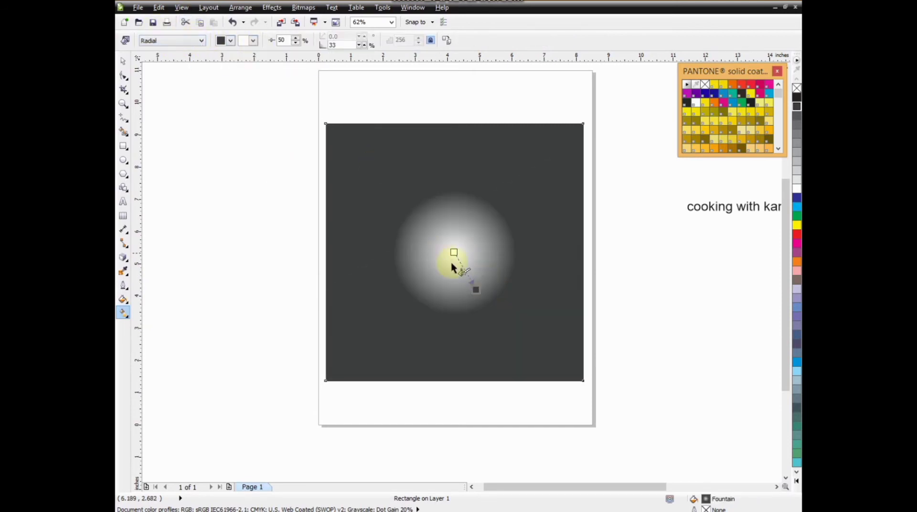
pyautogui.moveTo(476, 289); pyautogui.dragTo(552, 350)
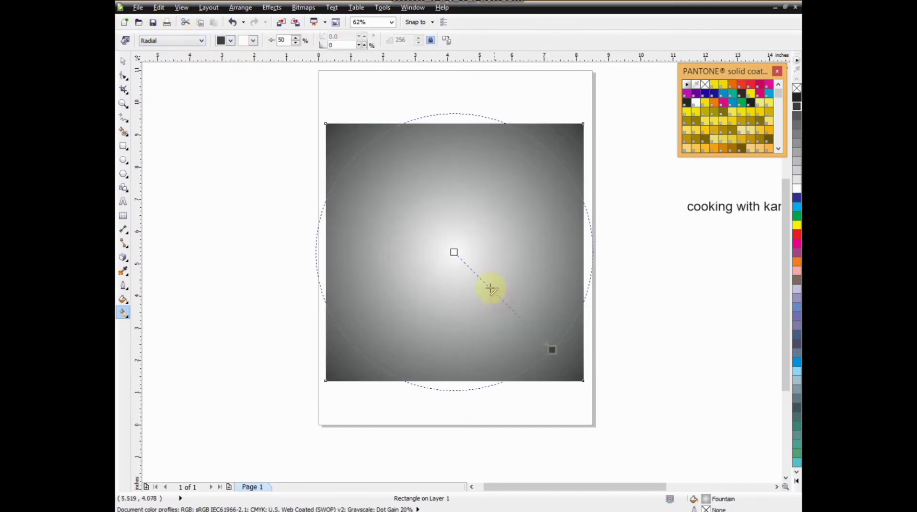
pyautogui.moveTo(490, 288); pyautogui.dragTo(494, 292)
pyautogui.click(123, 64)
# Move the cloche-and-cutlery logo bitmap onto the gradient square
pyautogui.click(374, 252)
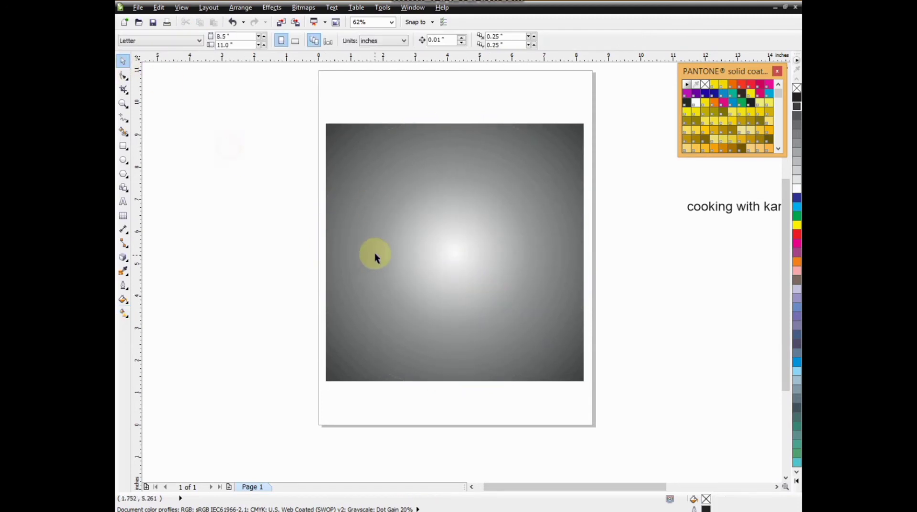
pyautogui.scroll(-1, 375, 252)
pyautogui.moveTo(684, 228); pyautogui.dragTo(417, 252)
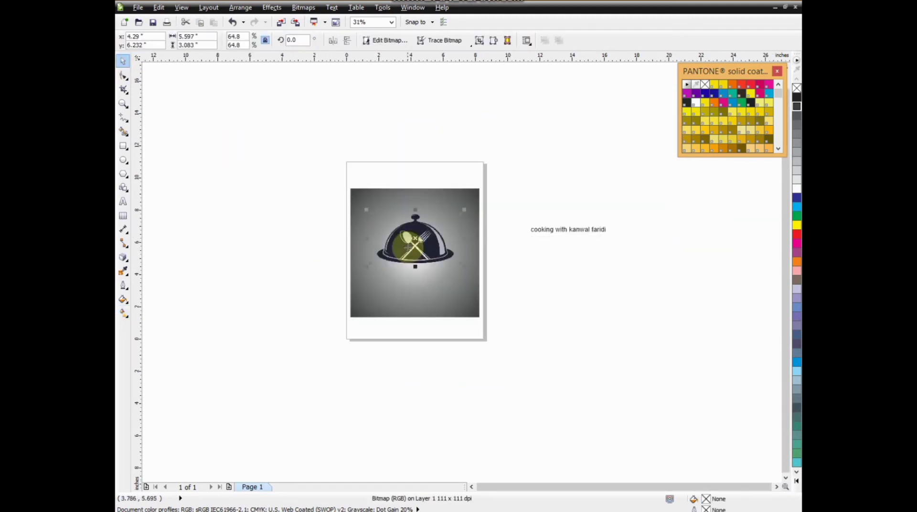
# Nudge the logo up and PowerTRACE it with Outline Trace > Clipart into 26 vector objects
pyautogui.scroll(1, 417, 252)
pyautogui.moveTo(418, 221); pyautogui.dragTo(417, 193)
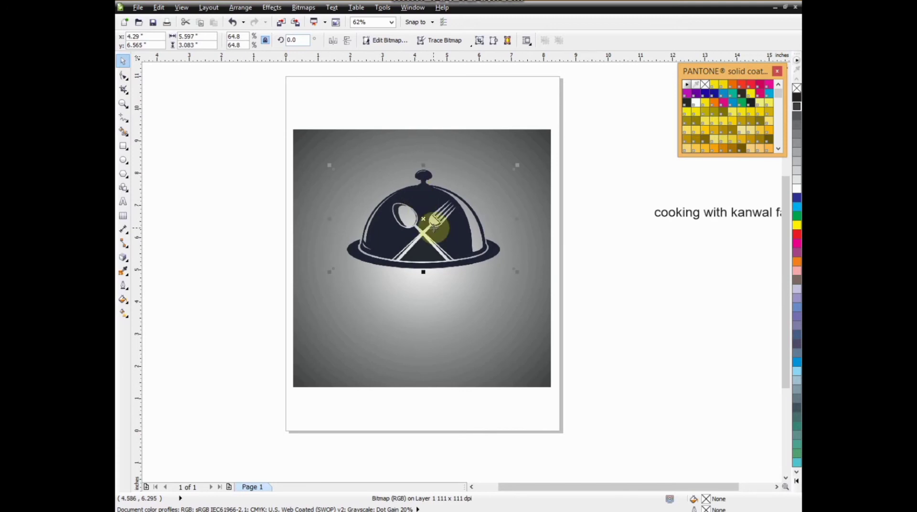
pyautogui.click(428, 40)
pyautogui.moveTo(471, 76)
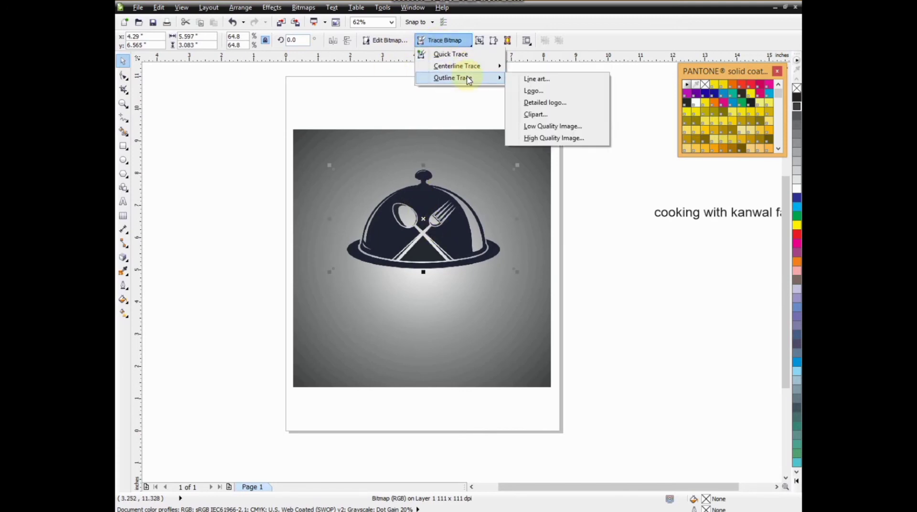
pyautogui.click(535, 114)
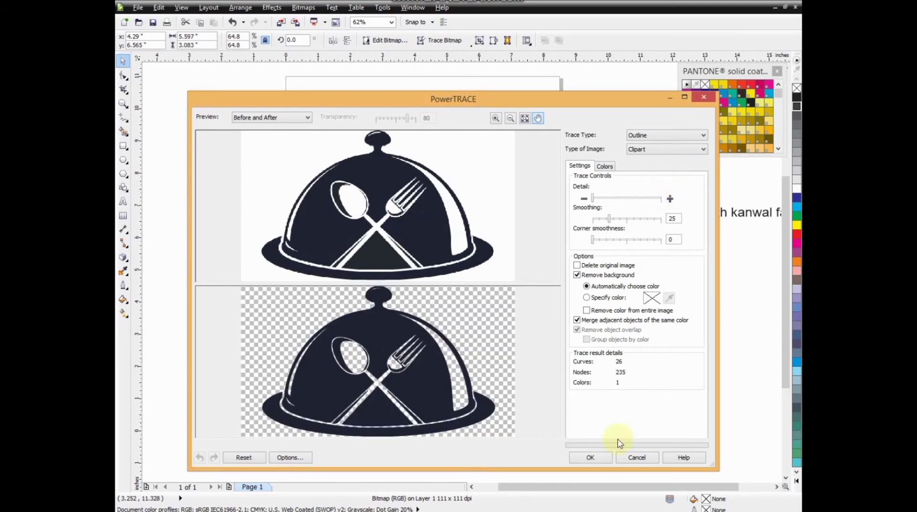
pyautogui.click(598, 455)
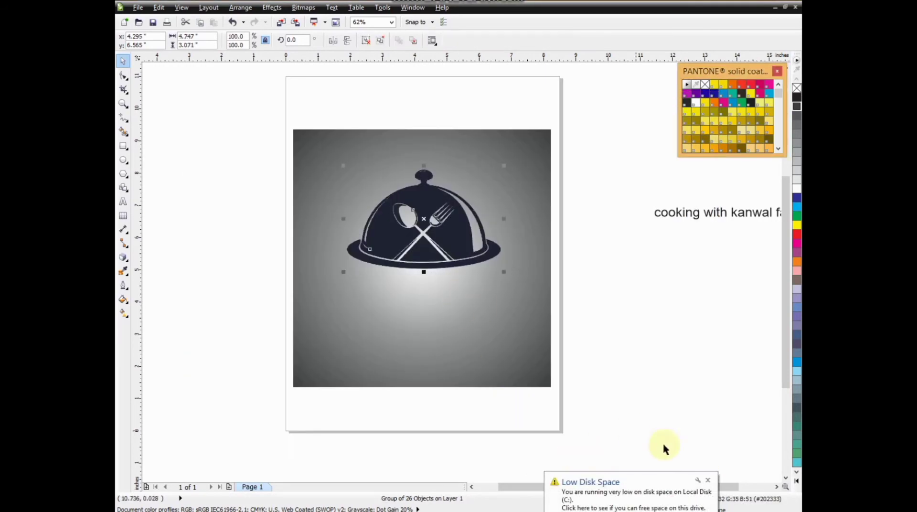
# Dismiss the low disk space notice and align the traced dome over the original
pyautogui.click(706, 481)
pyautogui.moveTo(429, 236)
pyautogui.mouseDown()
pyautogui.moveTo(457, 274)
pyautogui.moveTo(432, 251)
pyautogui.mouseUp()
pyautogui.click(579, 266)
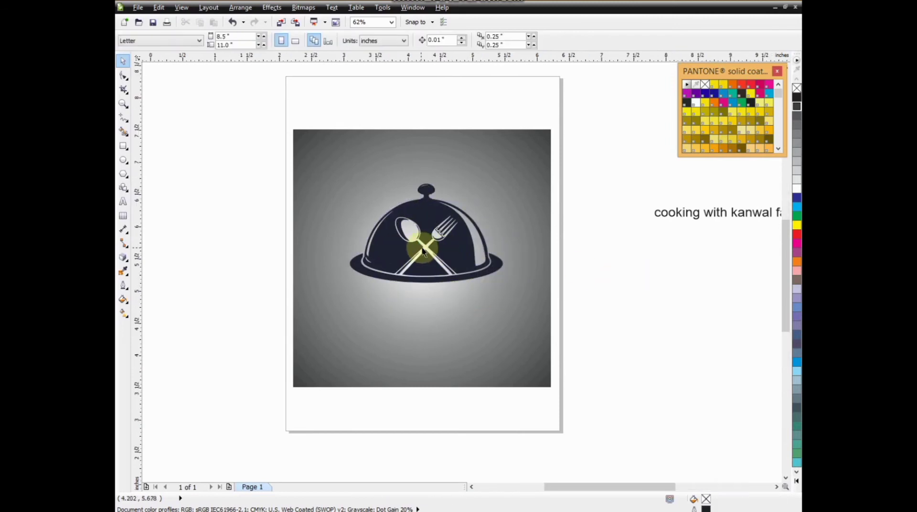
# Draw a freehand shape over the spoon and fork, fill it PANTONE 100 C and send it behind the dome
pyautogui.scroll(2, 423, 251)
pyautogui.click(123, 117)
pyautogui.moveTo(368, 183)
pyautogui.mouseDown()
pyautogui.moveTo(421, 192)
pyautogui.moveTo(488, 179)
pyautogui.moveTo(498, 194)
pyautogui.moveTo(496, 296)
pyautogui.moveTo(369, 299)
pyautogui.moveTo(355, 202)
pyautogui.moveTo(368, 183)
pyautogui.mouseUp()
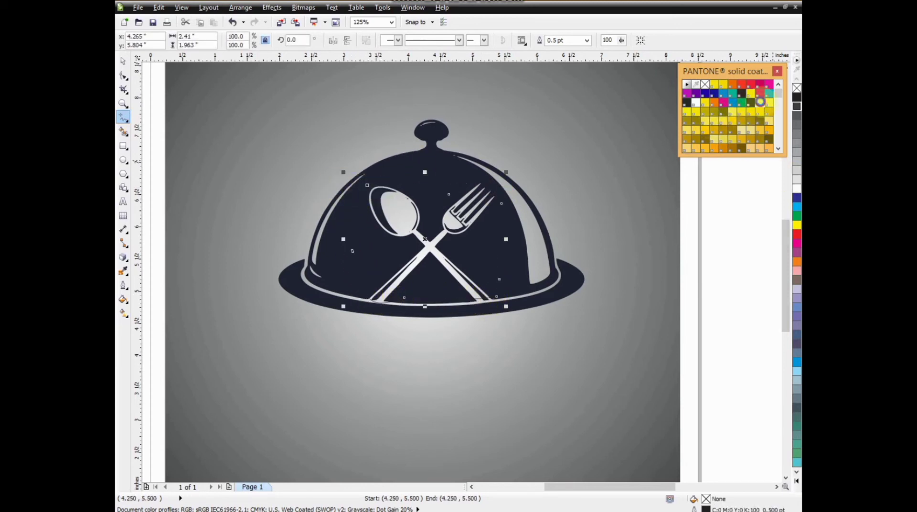
pyautogui.click(761, 102)
pyautogui.hotkey('ctrl', 'pagedown')
pyautogui.press('F4')
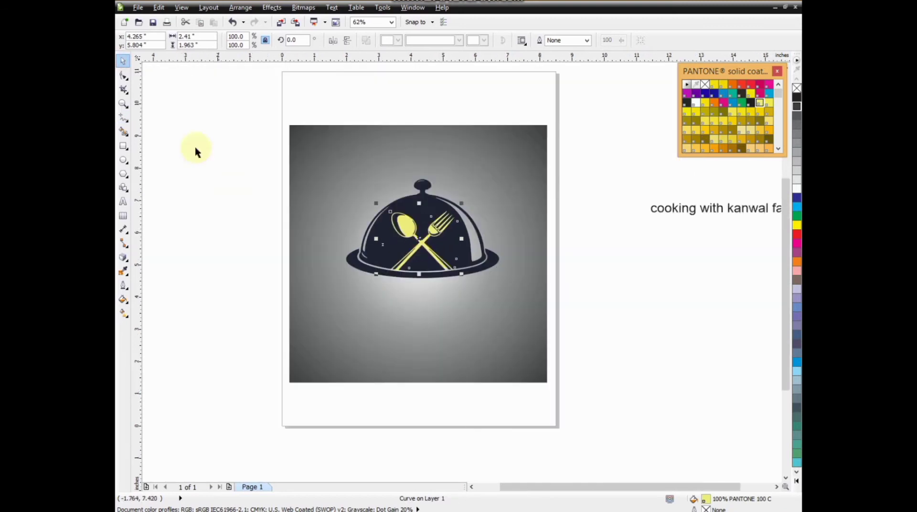
pyautogui.keyDown('shift'); pyautogui.click(446, 261); pyautogui.keyUp('shift')
pyautogui.click(581, 286)
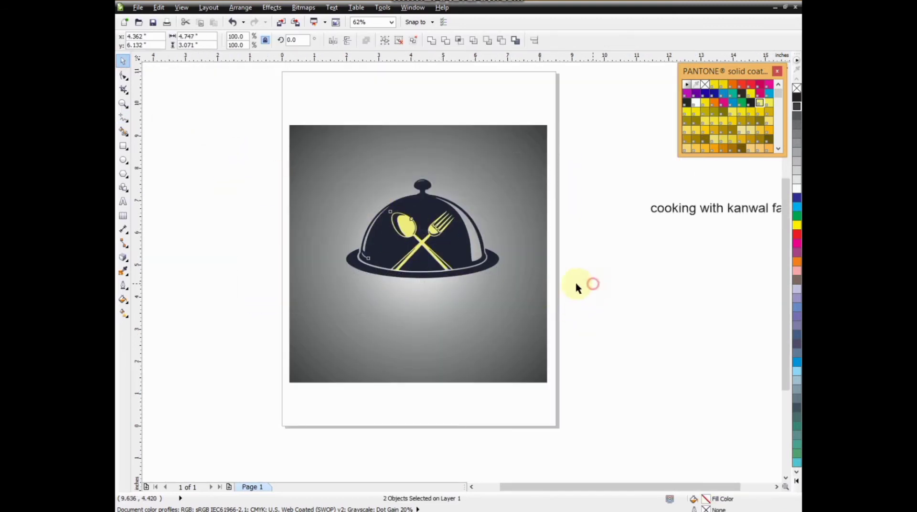
pyautogui.press('F5')
pyautogui.scroll(2, 467, 228)
# Trace a highlight shape along the dome's upper-right edge and fill it magenta
pyautogui.scroll(2, 457, 218)
pyautogui.moveTo(319, 102)
pyautogui.mouseDown()
pyautogui.moveTo(415, 138)
pyautogui.moveTo(489, 215)
pyautogui.moveTo(515, 271)
pyautogui.moveTo(524, 362)
pyautogui.moveTo(470, 378)
pyautogui.moveTo(433, 214)
pyautogui.moveTo(398, 157)
pyautogui.moveTo(322, 125)
pyautogui.moveTo(316, 103)
pyautogui.mouseUp()
pyautogui.click(723, 102)
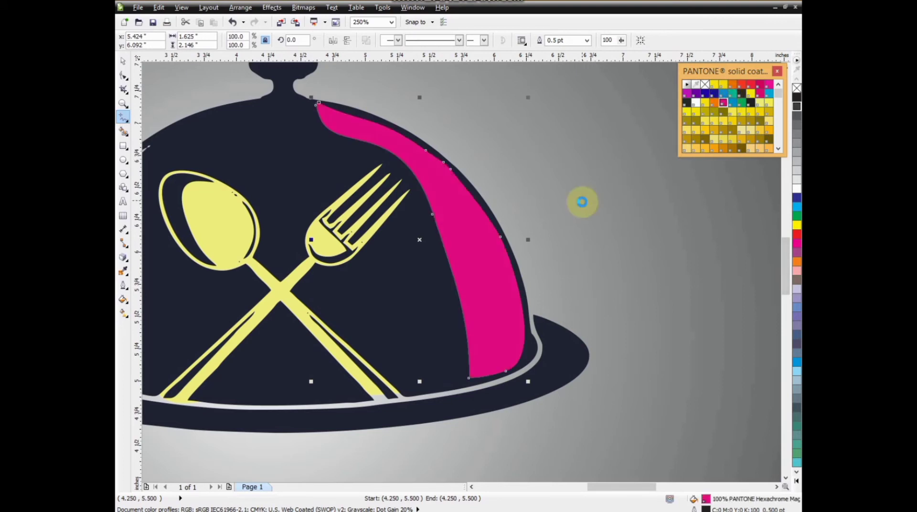
pyautogui.scroll(-3, 476, 237)
pyautogui.scroll(3, 258, 263)
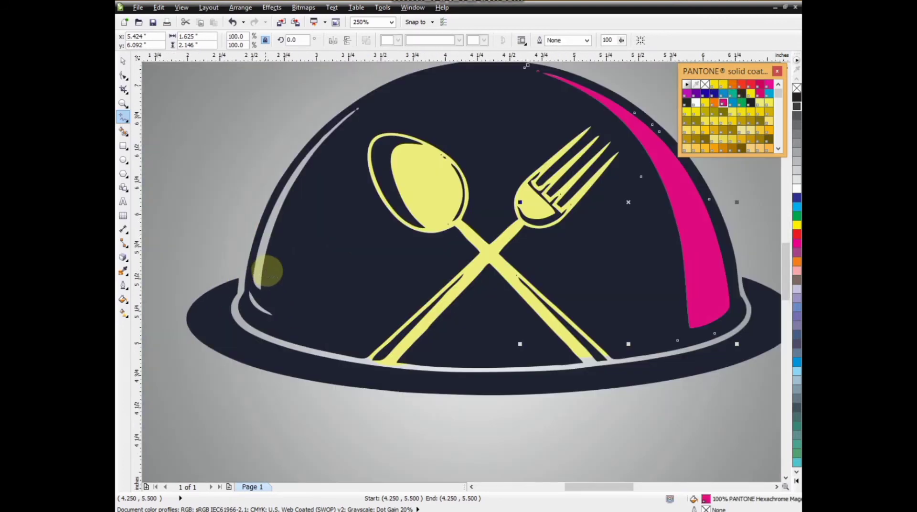
# Trace a white highlight up the dome's left edge and recolour the right highlight white
pyautogui.moveTo(273, 286)
pyautogui.mouseDown()
pyautogui.moveTo(302, 221)
pyautogui.moveTo(377, 108)
pyautogui.moveTo(337, 113)
pyautogui.moveTo(286, 173)
pyautogui.moveTo(250, 252)
pyautogui.moveTo(247, 278)
pyautogui.moveTo(273, 288)
pyautogui.mouseUp()
pyautogui.click(797, 188)
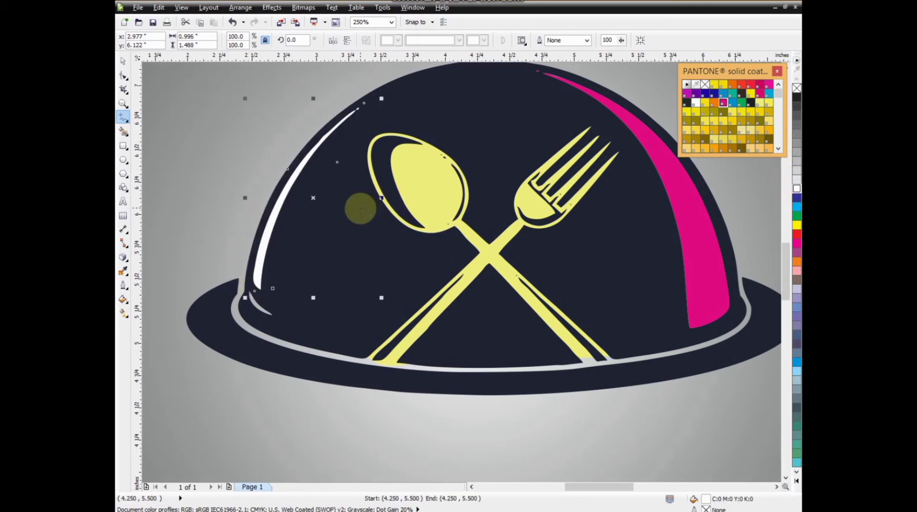
pyautogui.scroll(-2, 362, 209)
pyautogui.press('space')
pyautogui.click(503, 185)
pyautogui.click(797, 188)
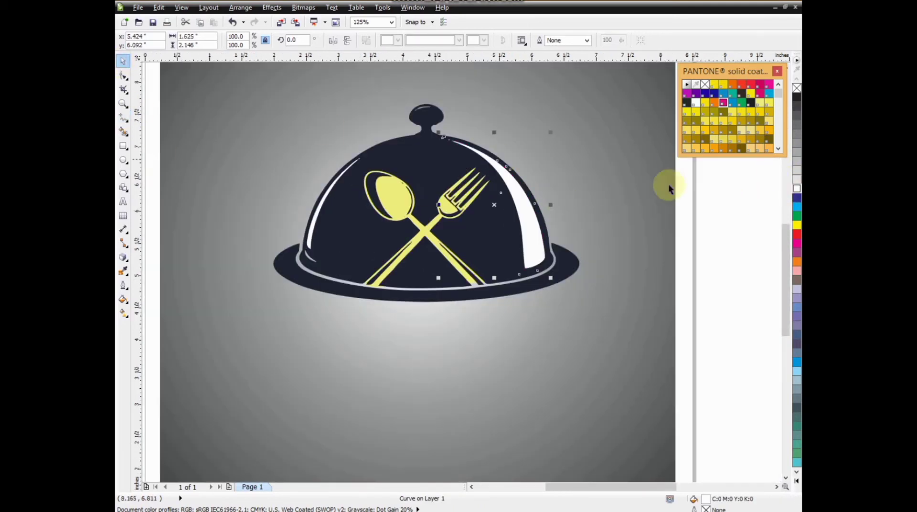
pyautogui.click(712, 204)
# Trace the brim stripe's outline point by point from the dome's left edge around to the right side
pyautogui.scroll(2, 377, 269)
pyautogui.press('F5')
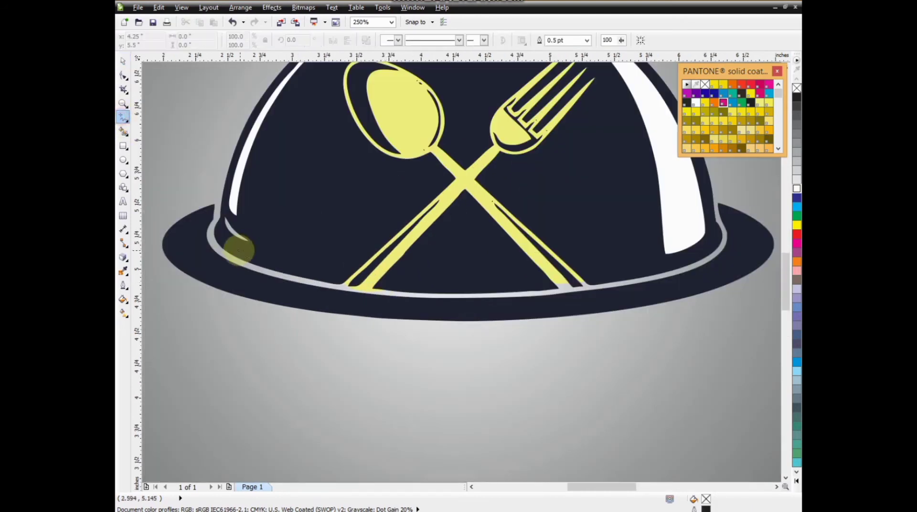
pyautogui.scroll(2, 235, 248)
pyautogui.click(211, 179)
pyautogui.click(235, 170)
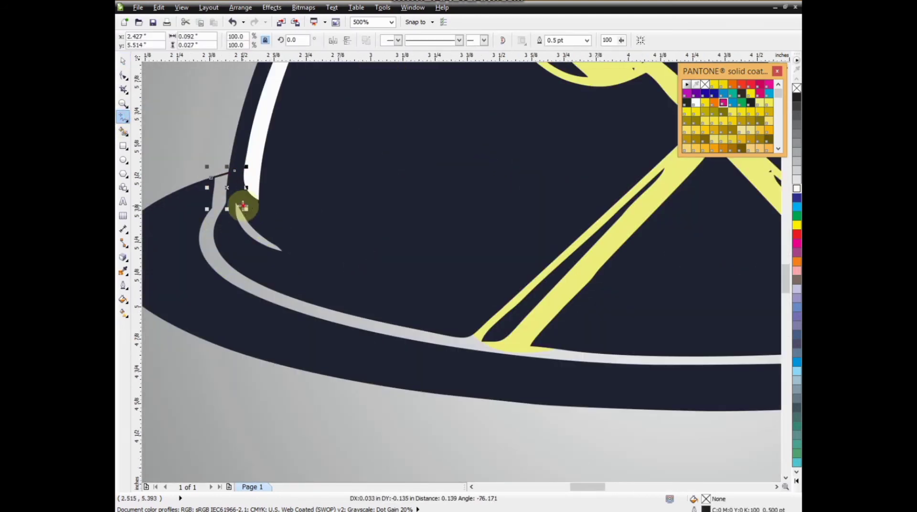
pyautogui.click(242, 205)
pyautogui.click(347, 263)
pyautogui.click(460, 337)
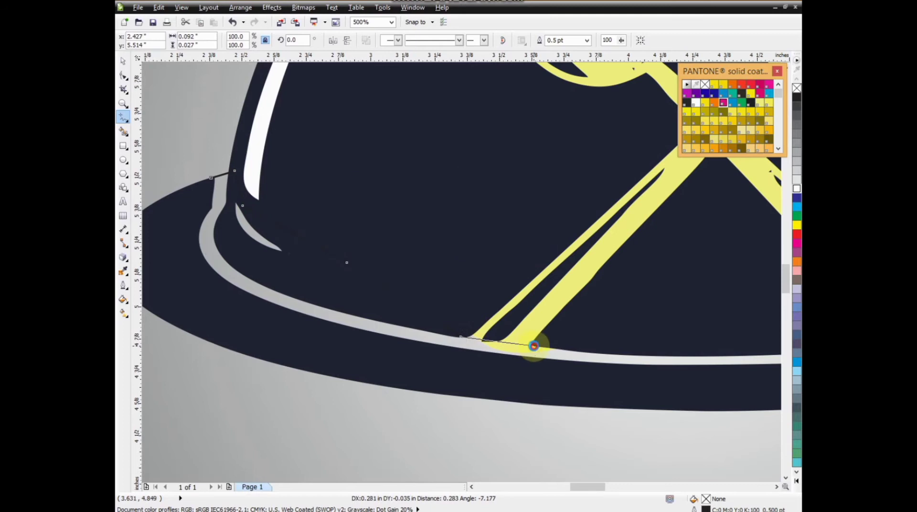
pyautogui.click(533, 345)
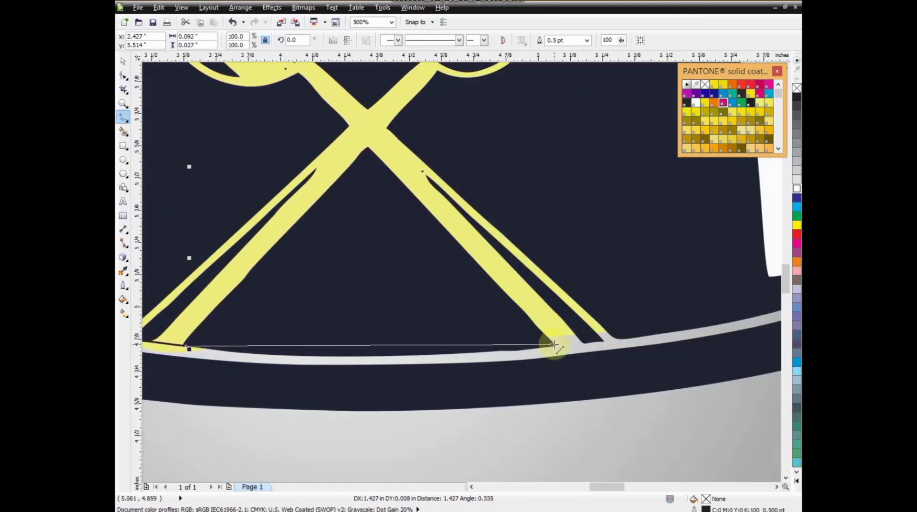
pyautogui.click(552, 345)
pyautogui.click(623, 340)
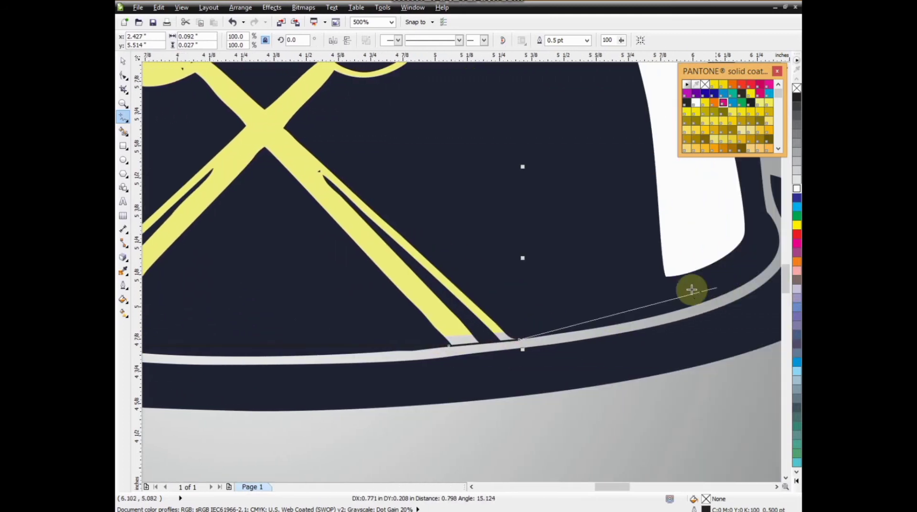
pyautogui.click(695, 292)
pyautogui.click(682, 233)
pyautogui.click(668, 179)
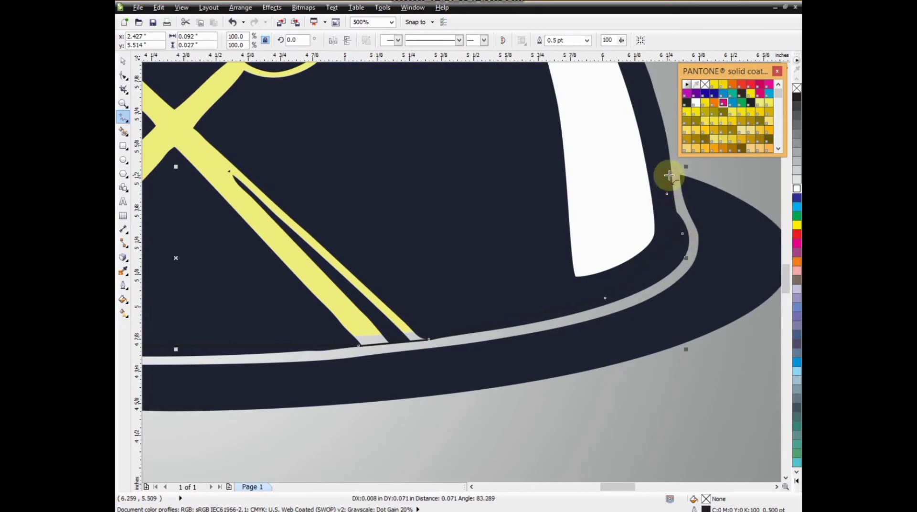
pyautogui.click(681, 174)
pyautogui.click(708, 258)
# Finish tracing along the lower rim, close the curve and fill the band white
pyautogui.scroll(-1, 640, 343)
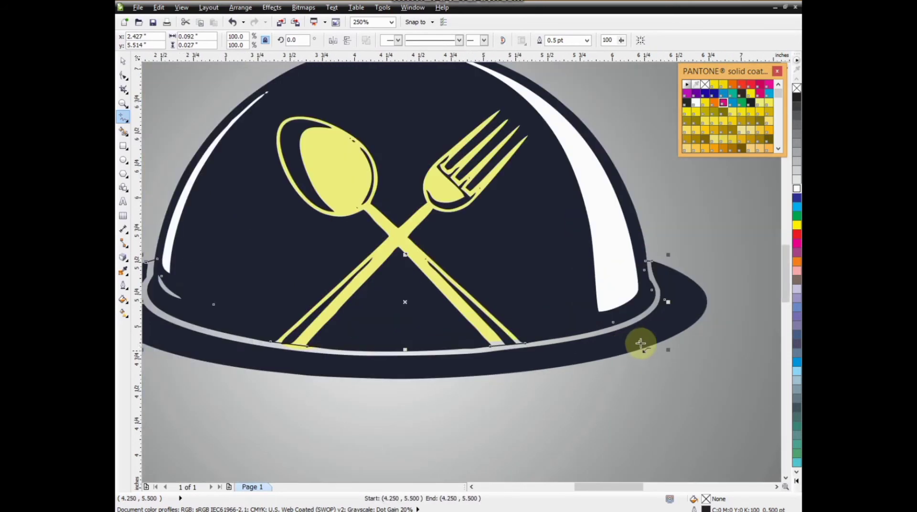
pyautogui.click(530, 362)
pyautogui.click(273, 362)
pyautogui.click(162, 332)
pyautogui.scroll(-1, 244, 333)
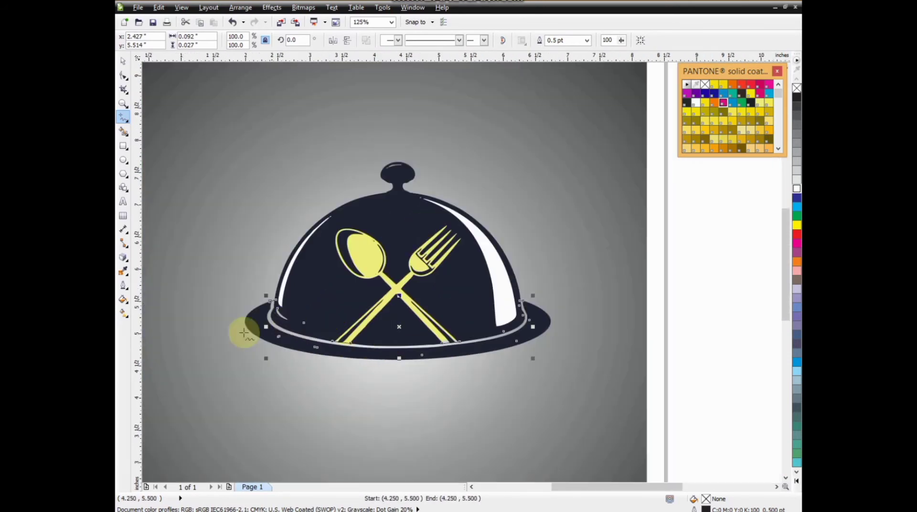
pyautogui.scroll(1, 244, 333)
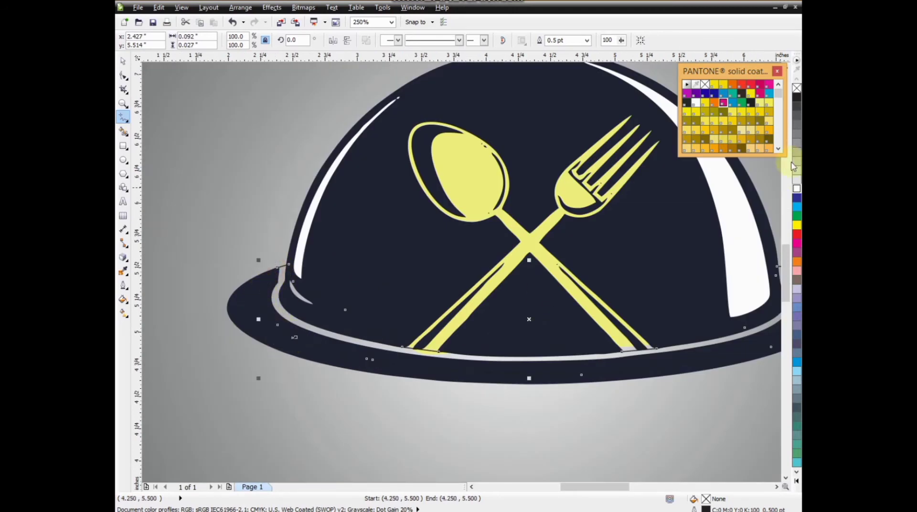
pyautogui.click(502, 41)
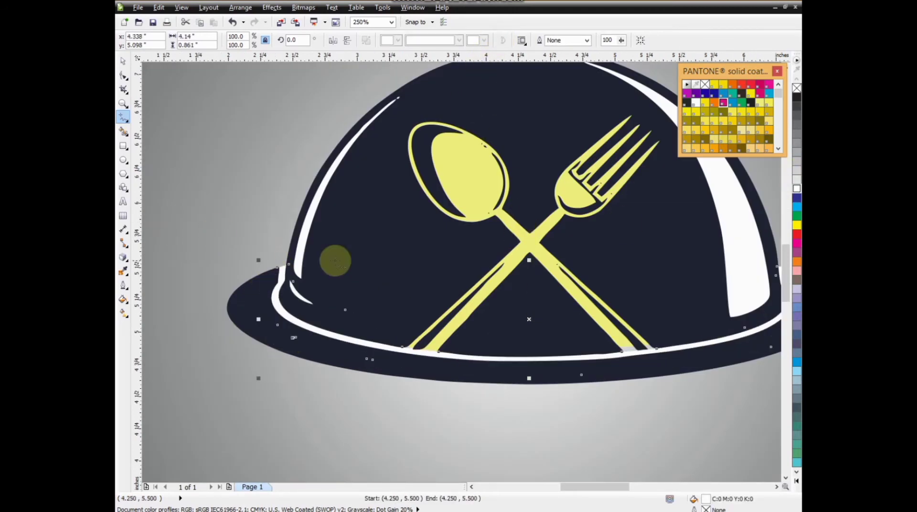
pyautogui.scroll(-1, 337, 260)
pyautogui.click(123, 60)
pyautogui.click(389, 262)
# Marquee-select the five cloche parts and group them with Ctrl+G
pyautogui.scroll(-1, 388, 262)
pyautogui.moveTo(579, 173); pyautogui.dragTo(251, 320)
pyautogui.hotkey('ctrl', 'g')
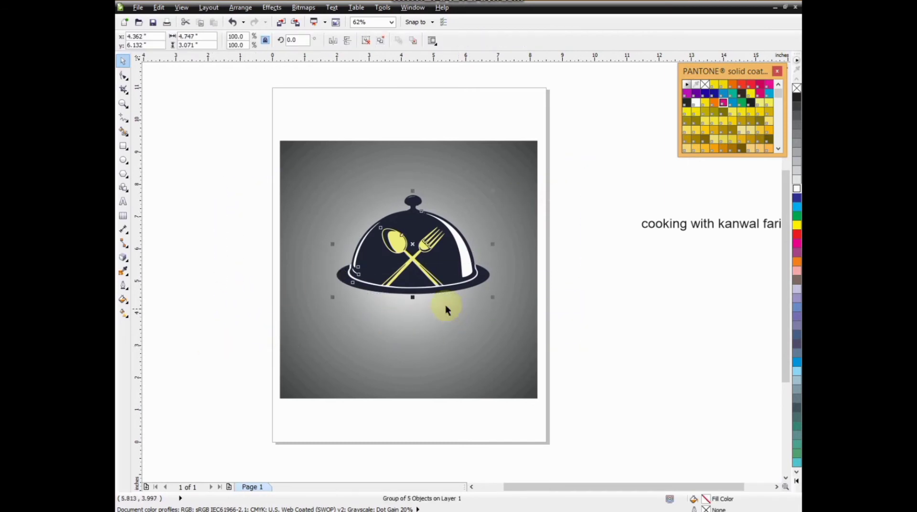
# Move the cloche group higher and scale it down to about 3.985 by 2.578 inches
pyautogui.click(629, 293)
pyautogui.moveTo(419, 257); pyautogui.dragTo(419, 243)
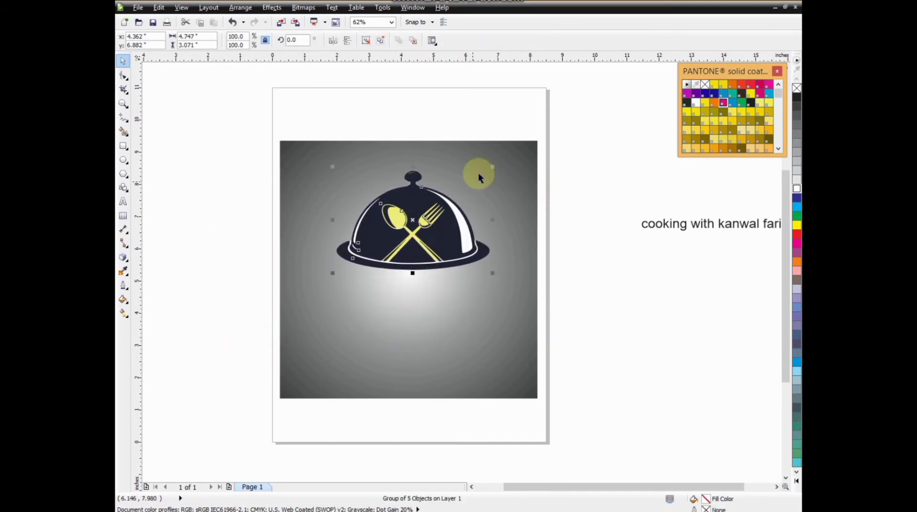
pyautogui.moveTo(481, 170); pyautogui.dragTo(462, 183)
pyautogui.scroll(2, 403, 266)
pyautogui.moveTo(497, 122); pyautogui.dragTo(540, 99)
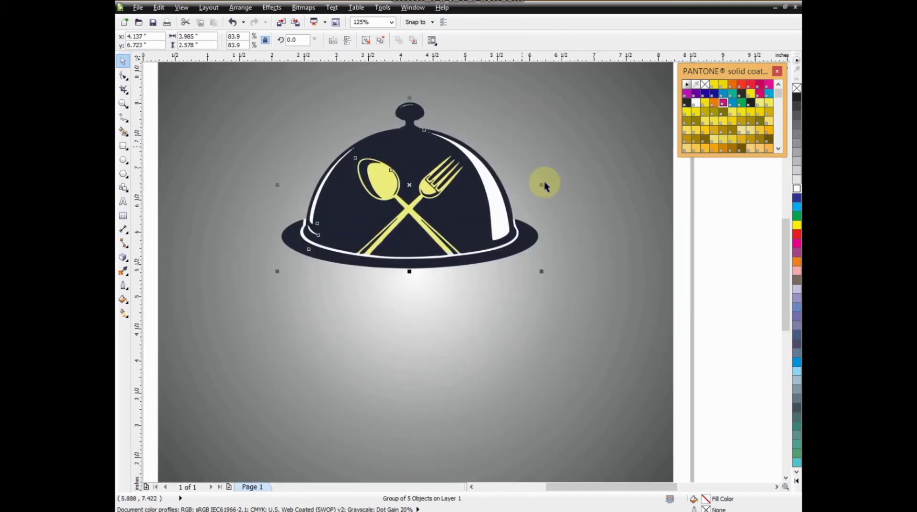
pyautogui.click(544, 186)
pyautogui.scroll(-3, 450, 283)
pyautogui.scroll(3, 450, 283)
pyautogui.click(124, 162)
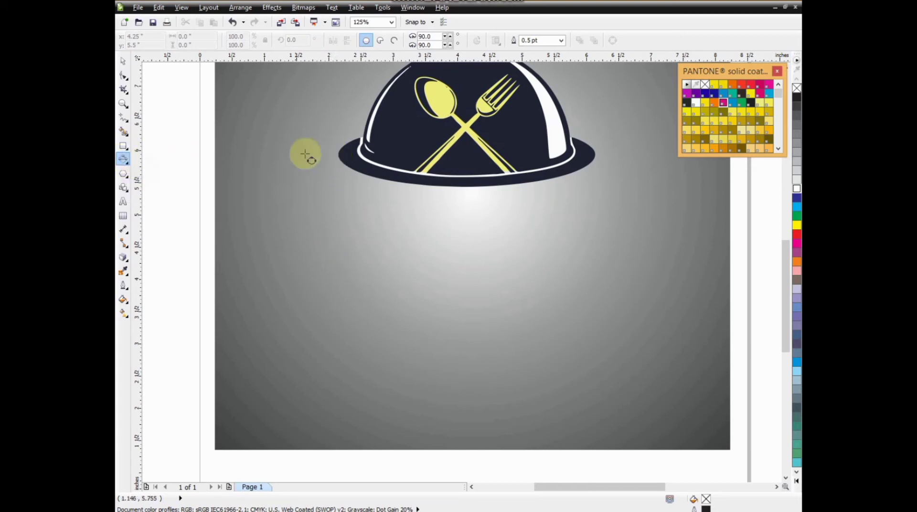
# Draw a 3-point ellipse across the cloche's brim and move it below the cloche
pyautogui.moveTo(410, 152); pyautogui.dragTo(596, 149)
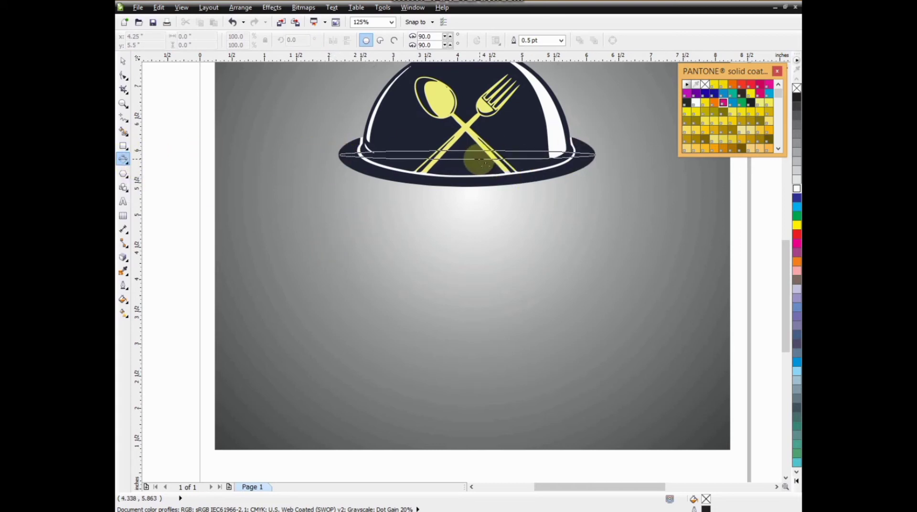
pyautogui.click(467, 188)
pyautogui.press('space')
pyautogui.moveTo(468, 186); pyautogui.dragTo(467, 313)
# Extrude the ellipse into a shallow ring, then separate an ellipse copy and move it about 2 inches lower
pyautogui.click(123, 258)
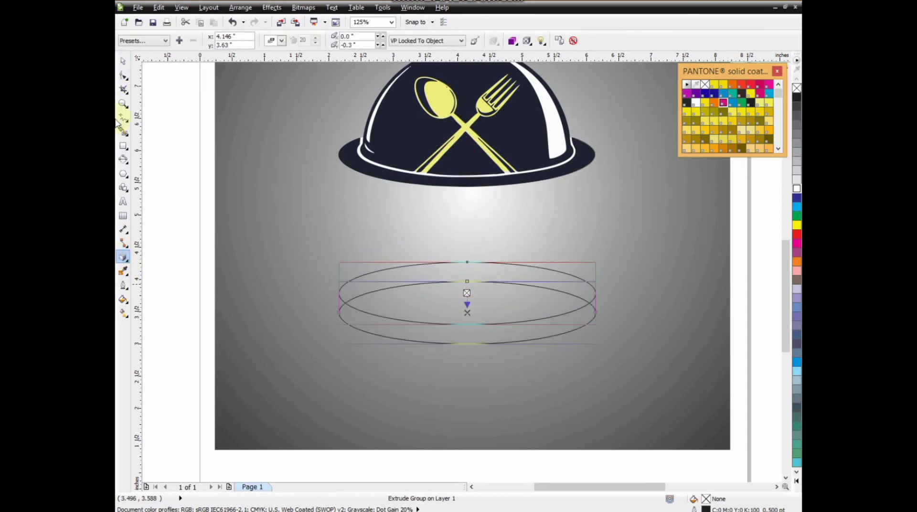
pyautogui.press('space')
pyautogui.click(516, 272)
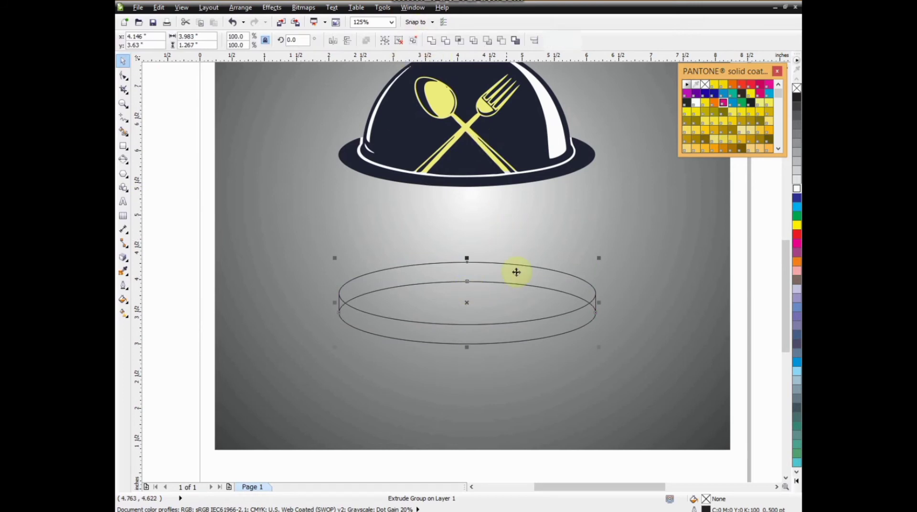
pyautogui.moveTo(752, 246); pyautogui.dragTo(483, 260)
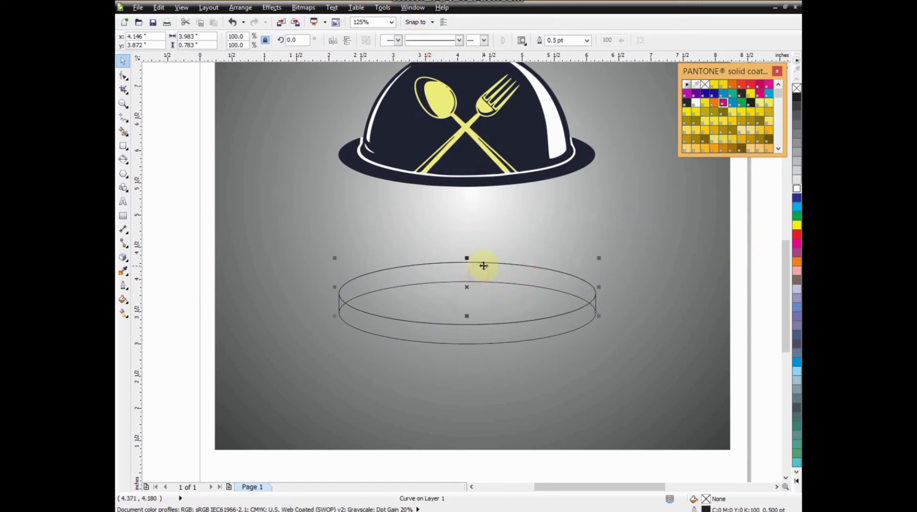
pyautogui.moveTo(187, 401); pyautogui.dragTo(667, 210)
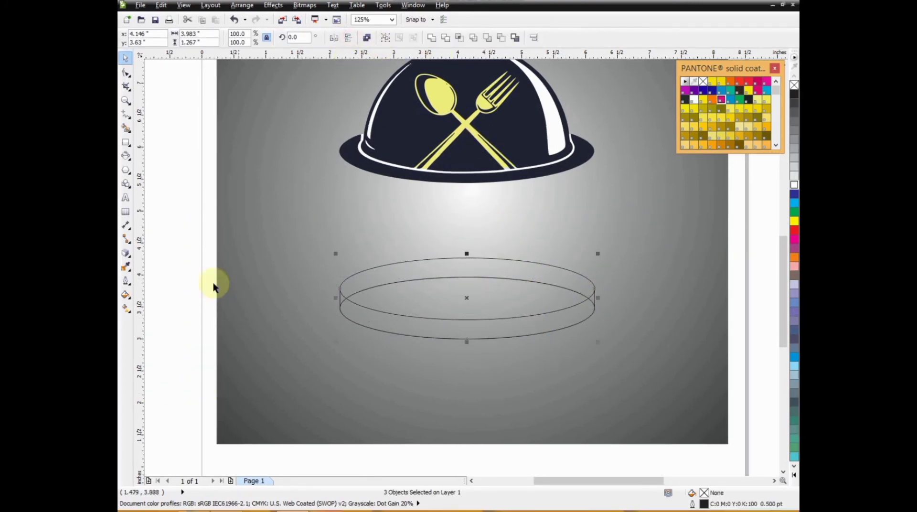
pyautogui.click(214, 287)
pyautogui.click(466, 297)
pyautogui.moveTo(466, 299); pyautogui.dragTo(466, 427)
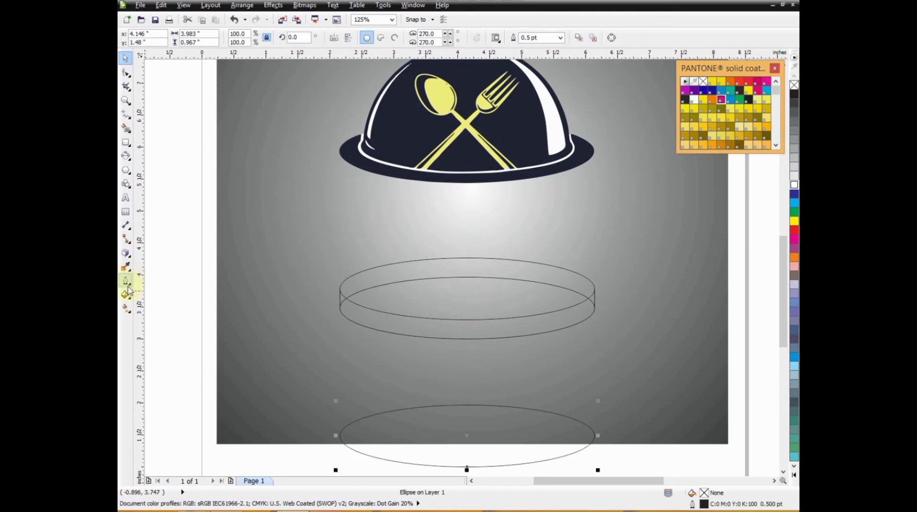
# Fill the loose ellipse with the dome's sampled navy and turn it into a radial gradient
pyautogui.click(124, 269)
pyautogui.click(455, 165)
pyautogui.click(480, 432)
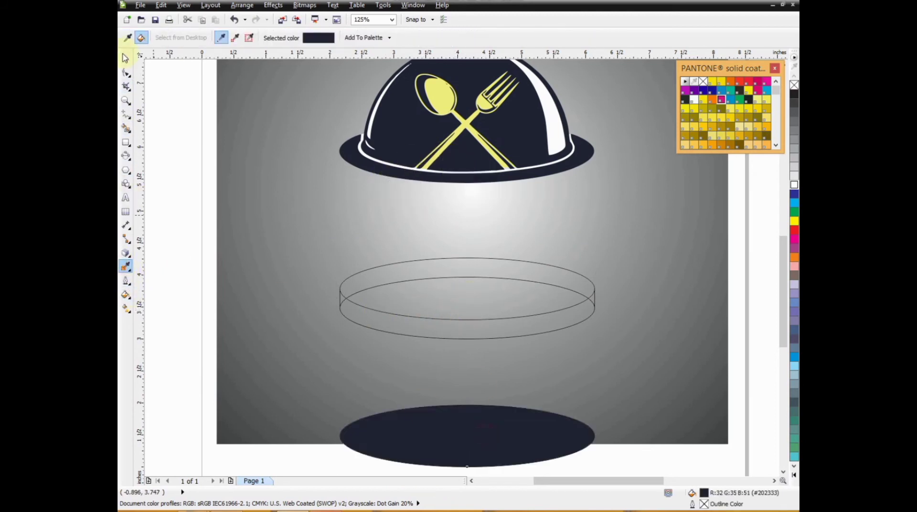
pyautogui.press('space')
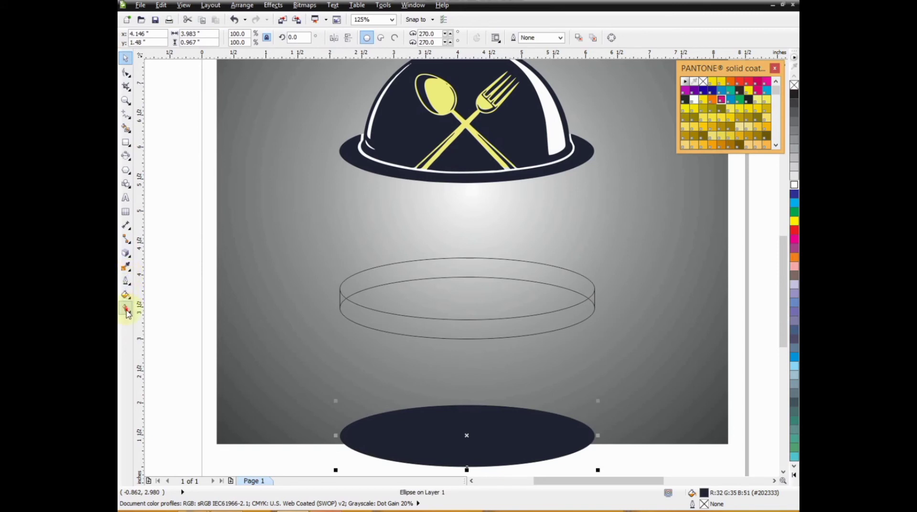
pyautogui.click(126, 310)
pyautogui.click(169, 38)
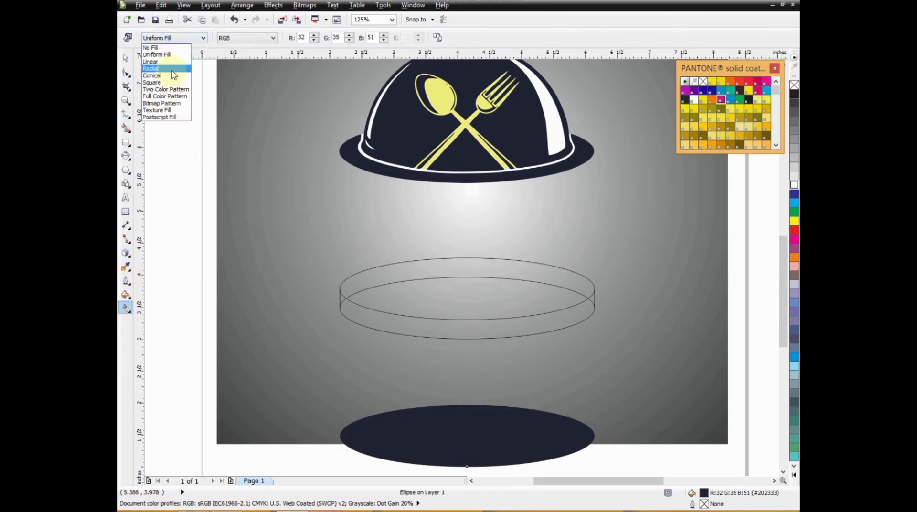
pyautogui.click(152, 69)
pyautogui.moveTo(497, 436); pyautogui.dragTo(468, 431)
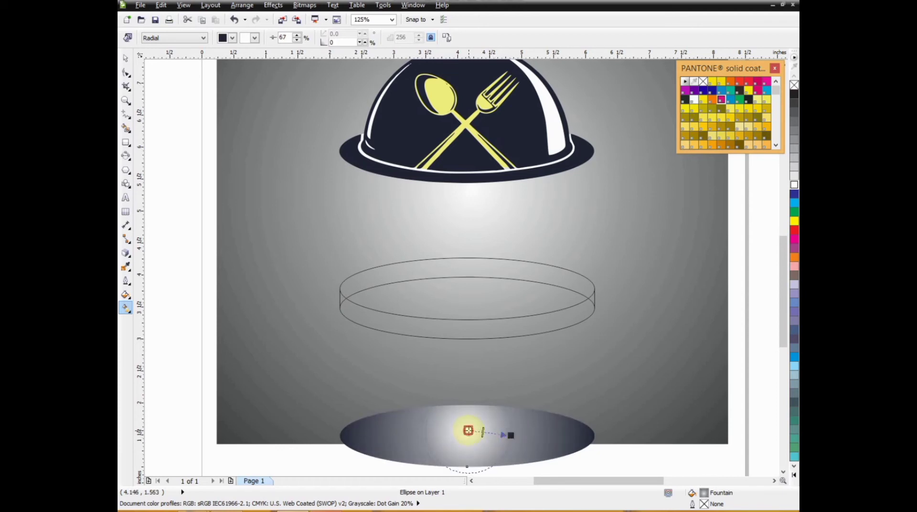
# Try flat grey and dark blue fills, revert to the radial gradient, and move the ellipse into the ring
pyautogui.click(126, 58)
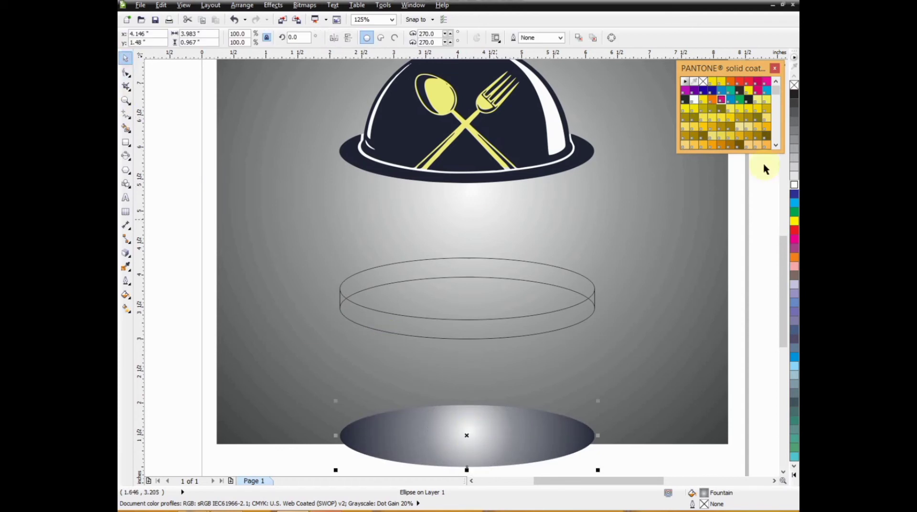
pyautogui.click(796, 123)
pyautogui.click(795, 175)
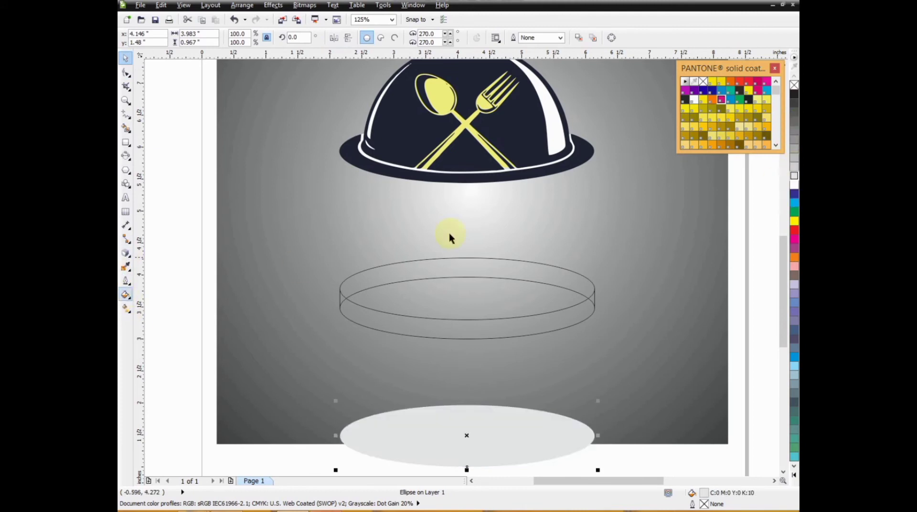
pyautogui.click(795, 159)
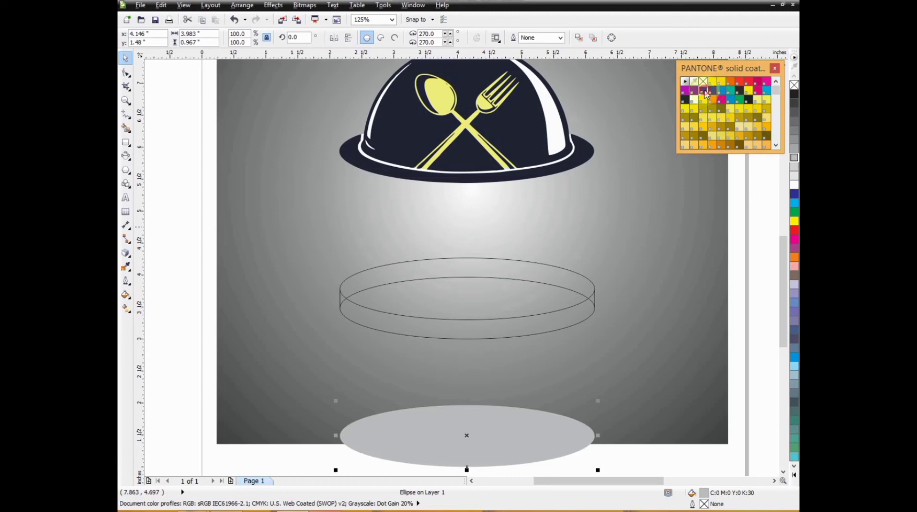
pyautogui.click(706, 93)
pyautogui.hotkey('ctrl', 'z')
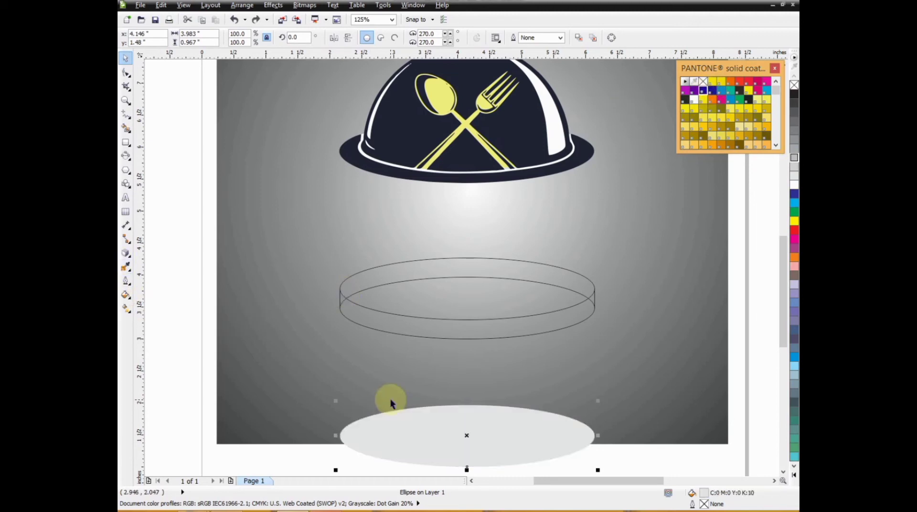
pyautogui.click(405, 410)
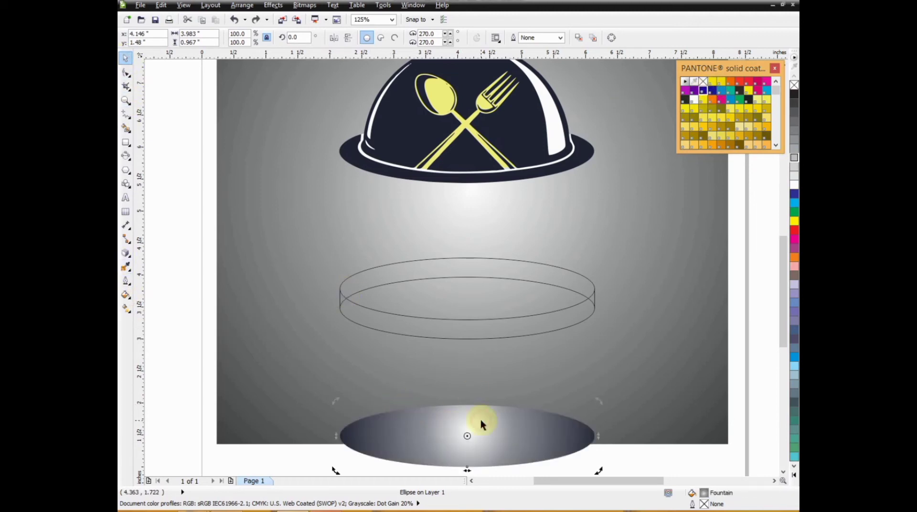
pyautogui.moveTo(482, 424); pyautogui.dragTo(482, 296)
pyautogui.click(495, 320)
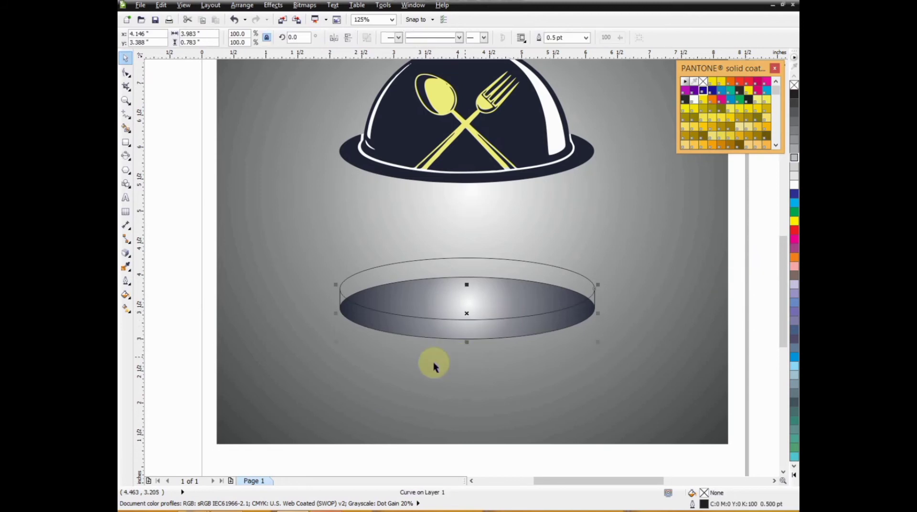
# Eyedrop the dome's dark navy onto the tray ring's side band
pyautogui.click(126, 266)
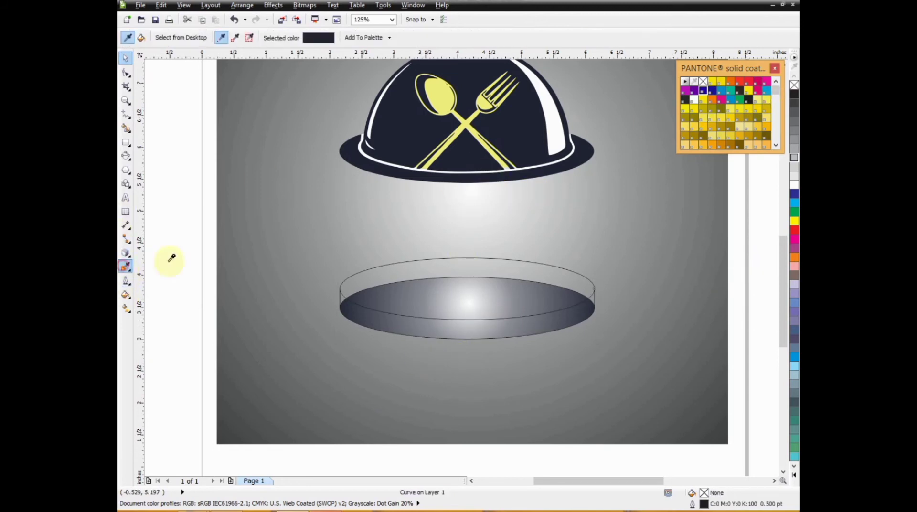
pyautogui.click(481, 168)
pyautogui.click(545, 320)
pyautogui.click(125, 58)
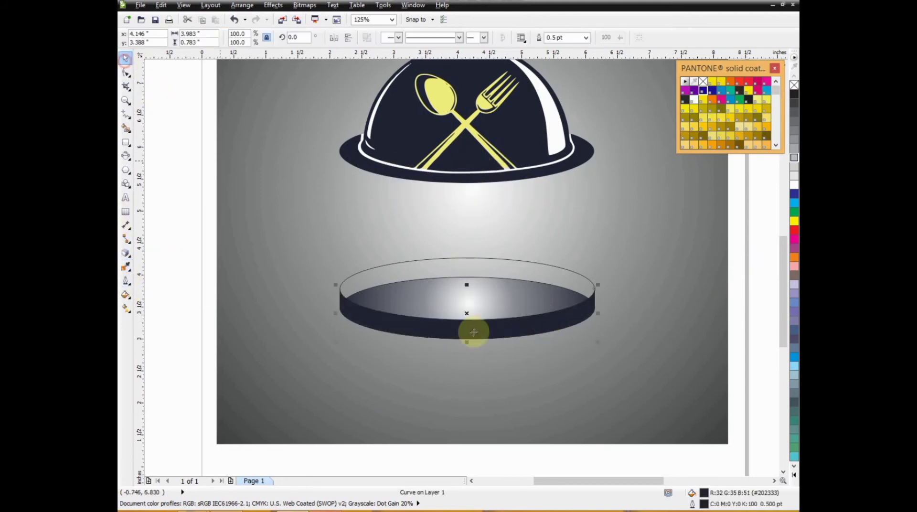
# Lay a linear gradient across the ring band and reposition its start and end handles
pyautogui.click(124, 309)
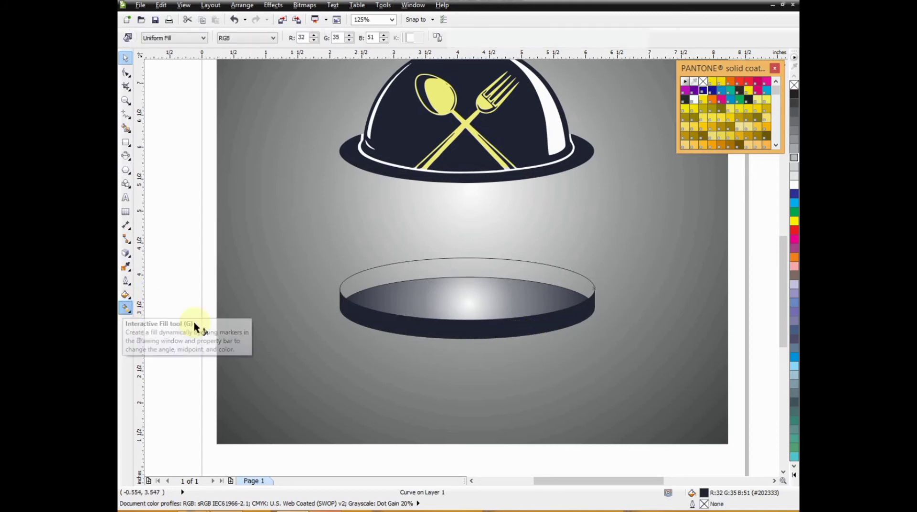
pyautogui.moveTo(467, 333); pyautogui.dragTo(609, 309)
pyautogui.moveTo(466, 331); pyautogui.dragTo(463, 338)
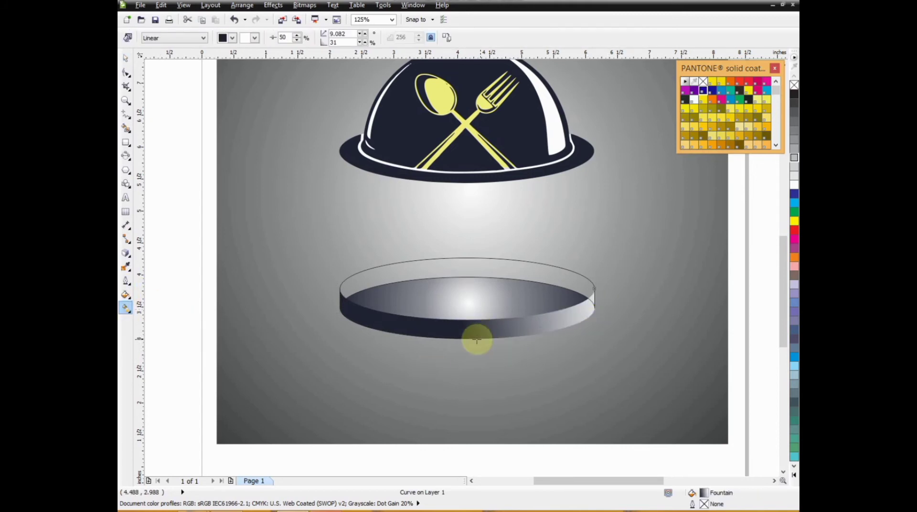
pyautogui.moveTo(607, 309); pyautogui.dragTo(645, 284)
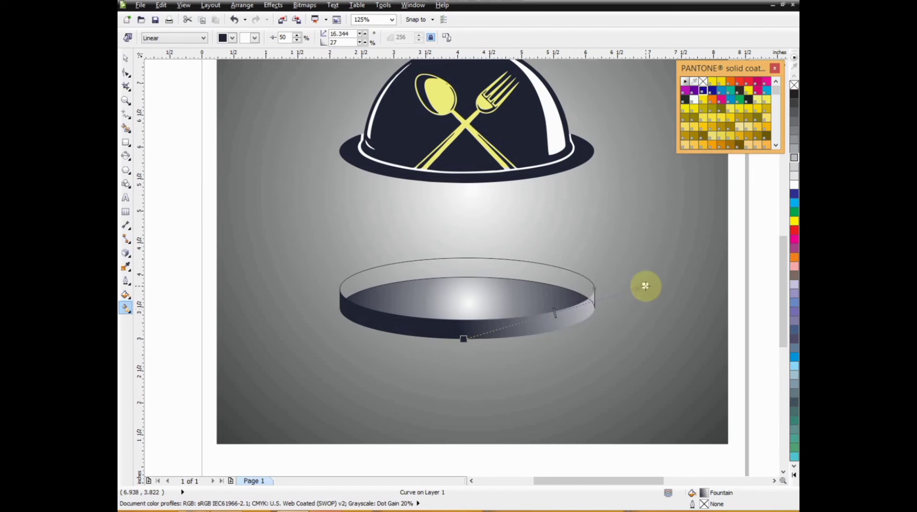
pyautogui.moveTo(463, 338); pyautogui.dragTo(528, 329)
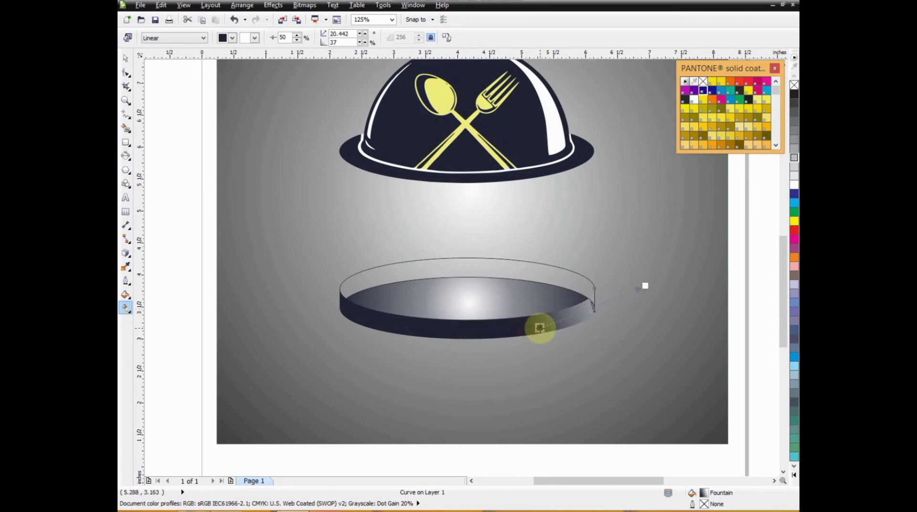
pyautogui.click(126, 57)
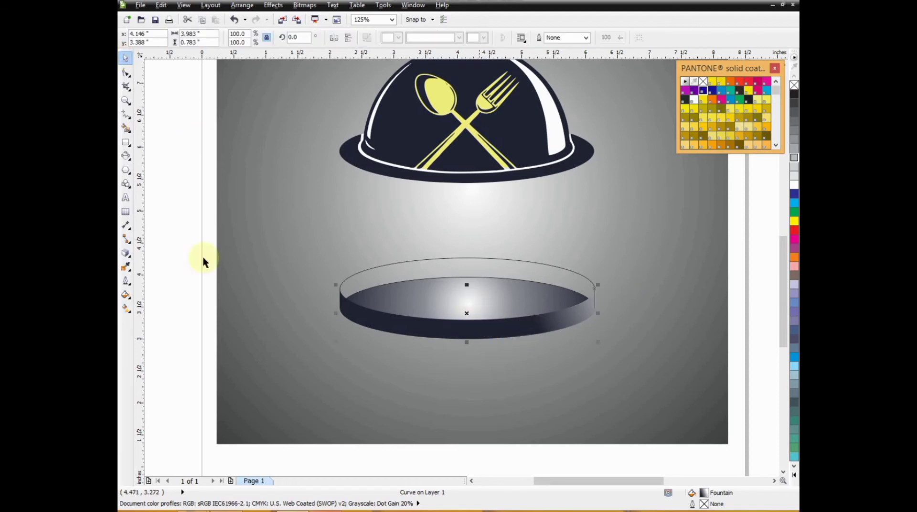
pyautogui.click(127, 308)
pyautogui.moveTo(534, 326); pyautogui.dragTo(520, 331)
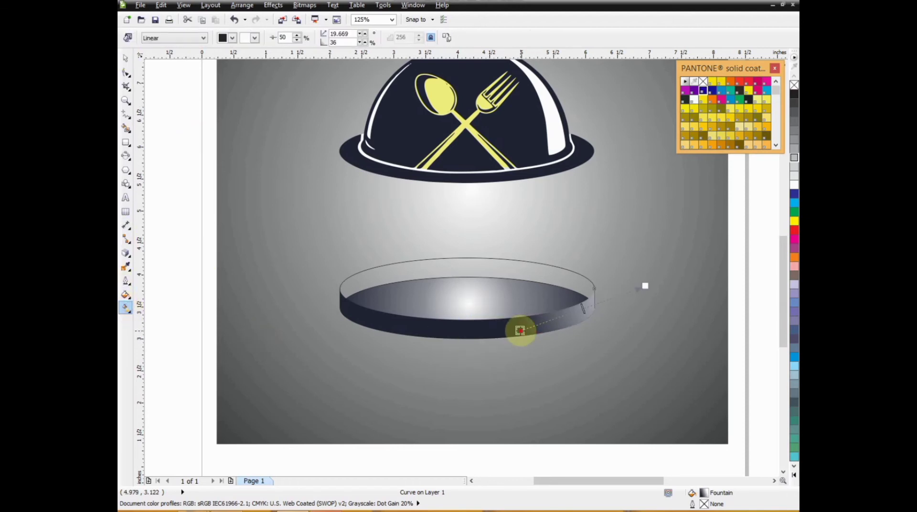
# Select the tray's thin outer rim ellipse and fill it with the dome's navy
pyautogui.click(126, 60)
pyautogui.click(421, 264)
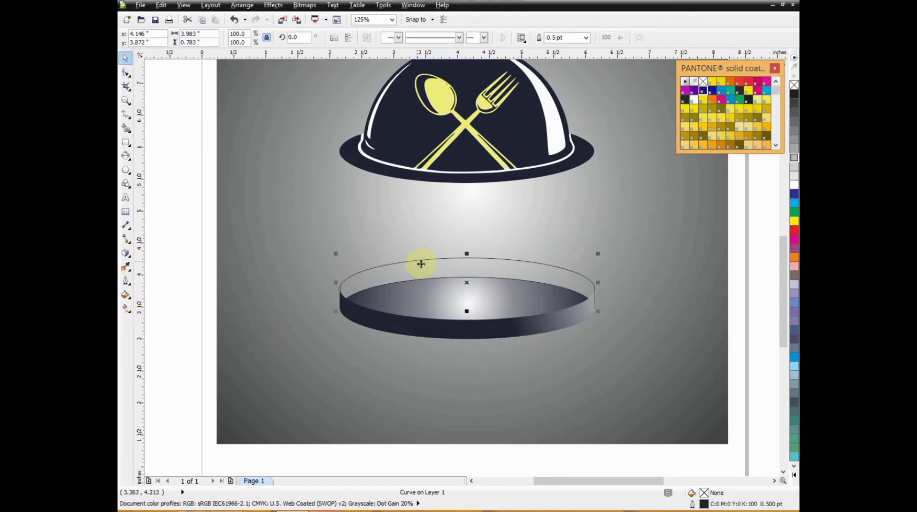
pyautogui.click(126, 268)
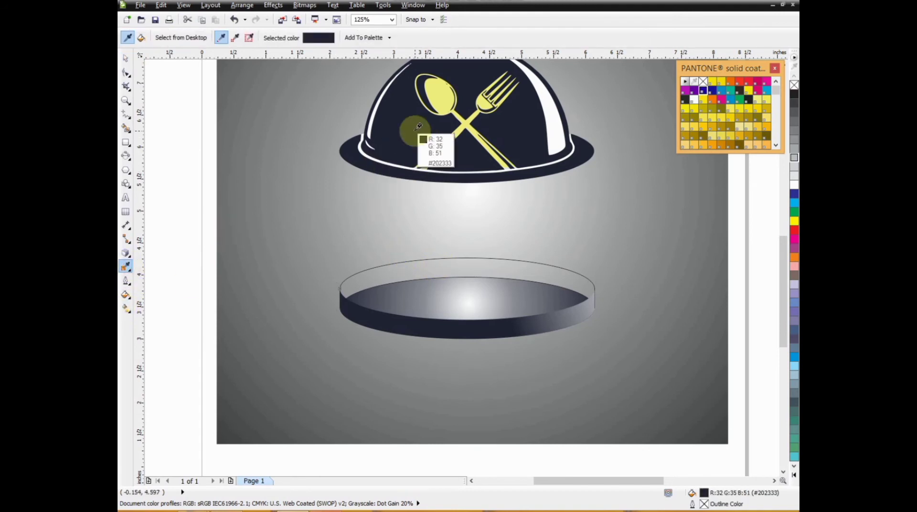
pyautogui.click(406, 125)
pyautogui.click(443, 266)
pyautogui.click(126, 57)
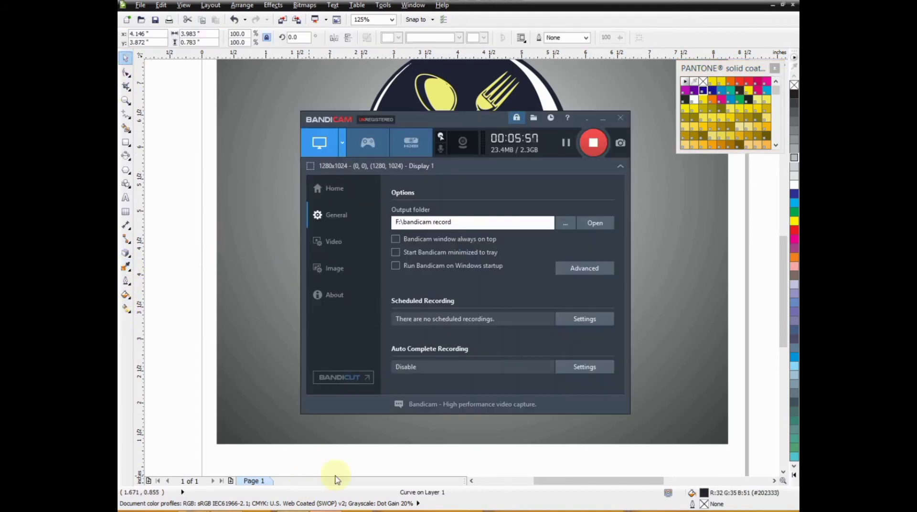
# Give the rim a navy-to-gray linear gradient, then select the whole tray group
pyautogui.click(126, 309)
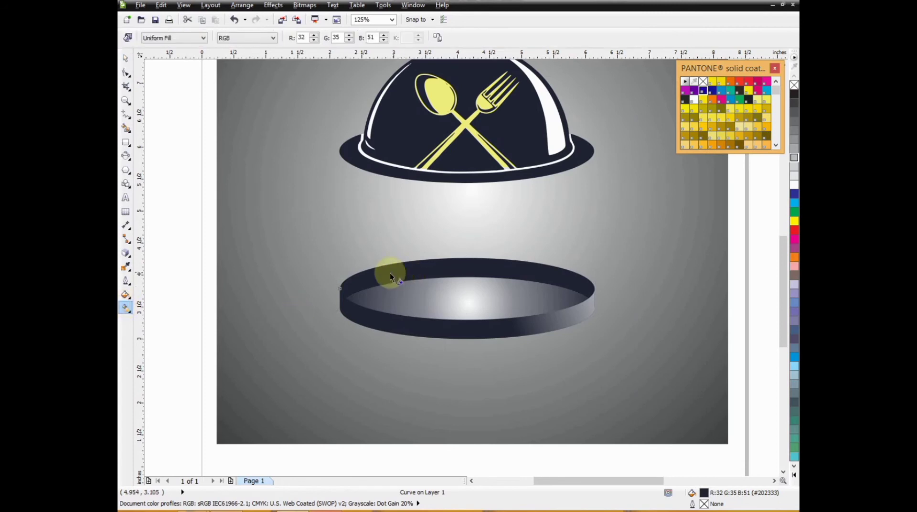
pyautogui.moveTo(389, 266)
pyautogui.mouseDown()
pyautogui.moveTo(348, 286)
pyautogui.moveTo(406, 261)
pyautogui.mouseUp()
pyautogui.moveTo(343, 289); pyautogui.dragTo(304, 299)
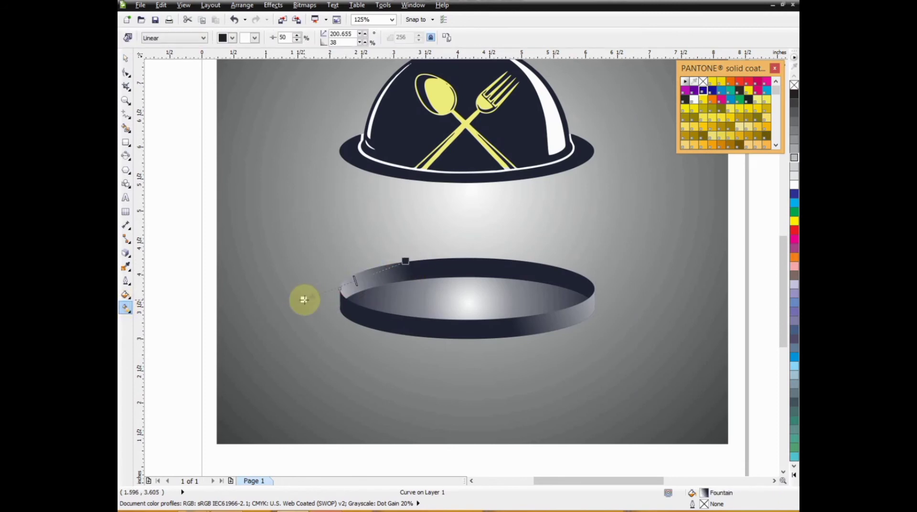
pyautogui.moveTo(406, 260); pyautogui.dragTo(442, 239)
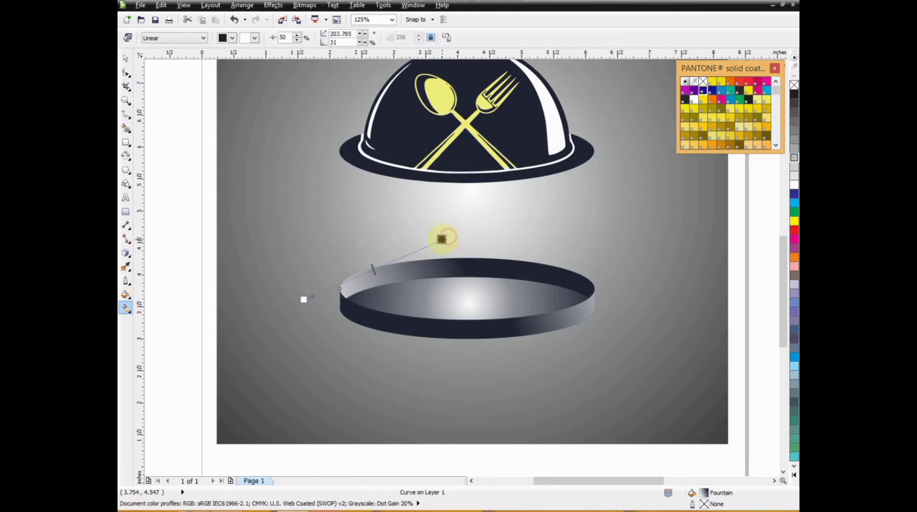
pyautogui.click(127, 64)
pyautogui.moveTo(185, 205); pyautogui.dragTo(673, 392)
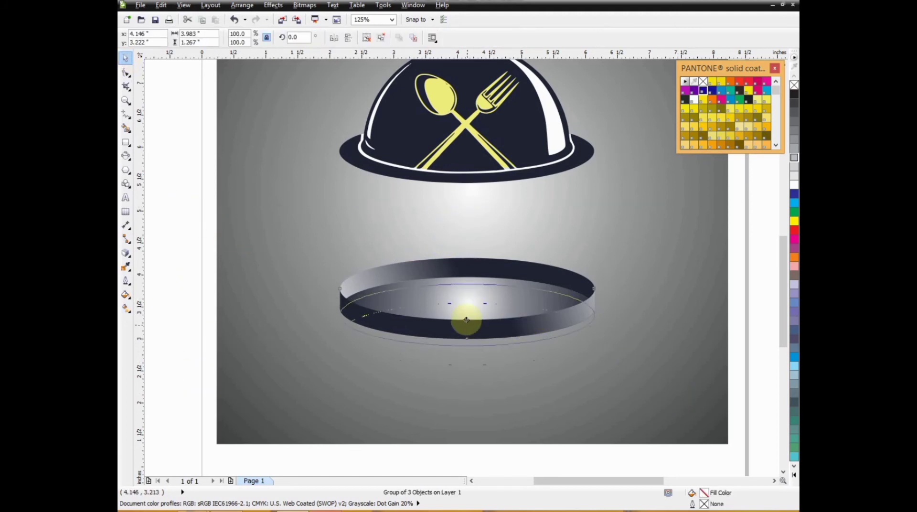
# Nudge the tray down and scale the dome and tray down together
pyautogui.moveTo(466, 320); pyautogui.dragTo(466, 313)
pyautogui.scroll(-2, 467, 313)
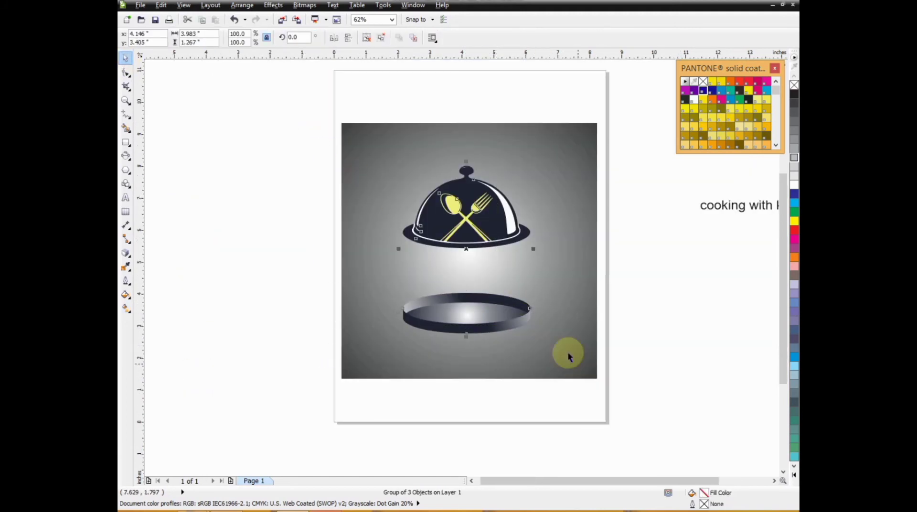
pyautogui.keyDown('shift'); pyautogui.click(538, 350); pyautogui.keyUp('shift')
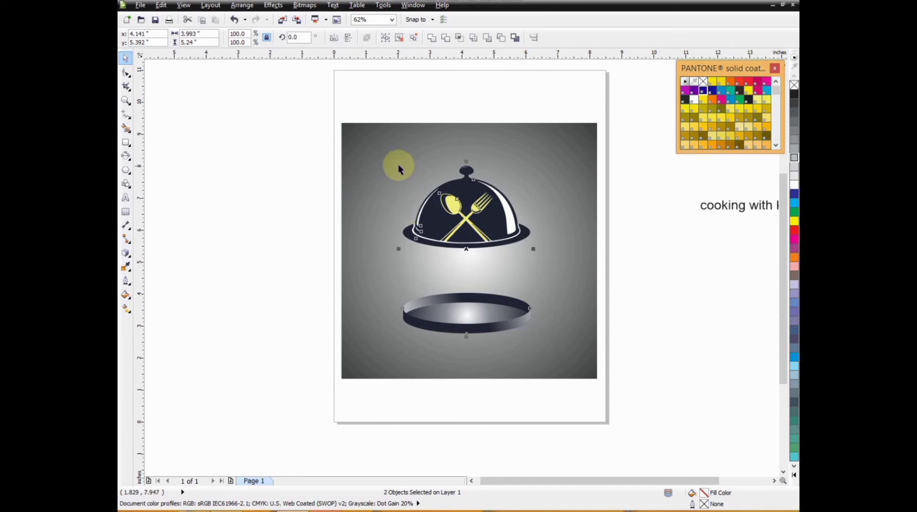
pyautogui.moveTo(397, 160); pyautogui.dragTo(421, 194)
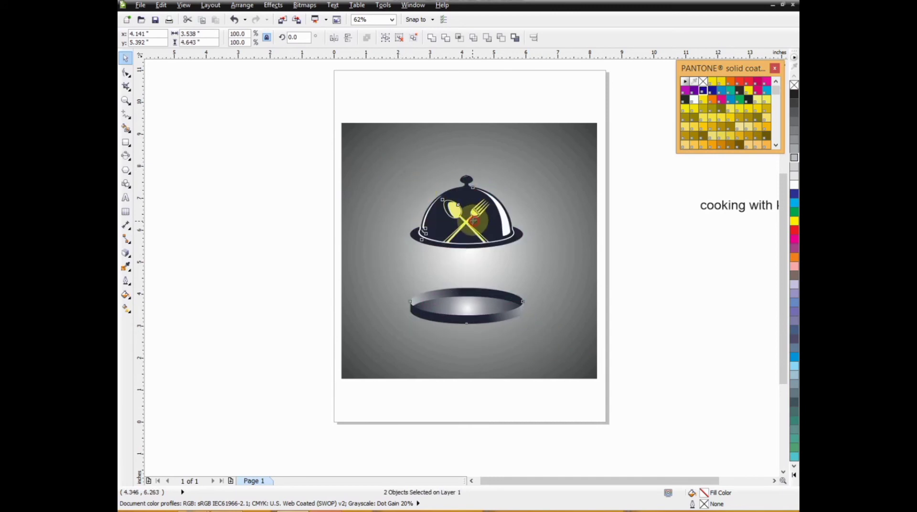
pyautogui.click(624, 229)
# Move the title text beneath the dome and convert it to UPPERCASE, then Title Case
pyautogui.moveTo(729, 204); pyautogui.dragTo(420, 256)
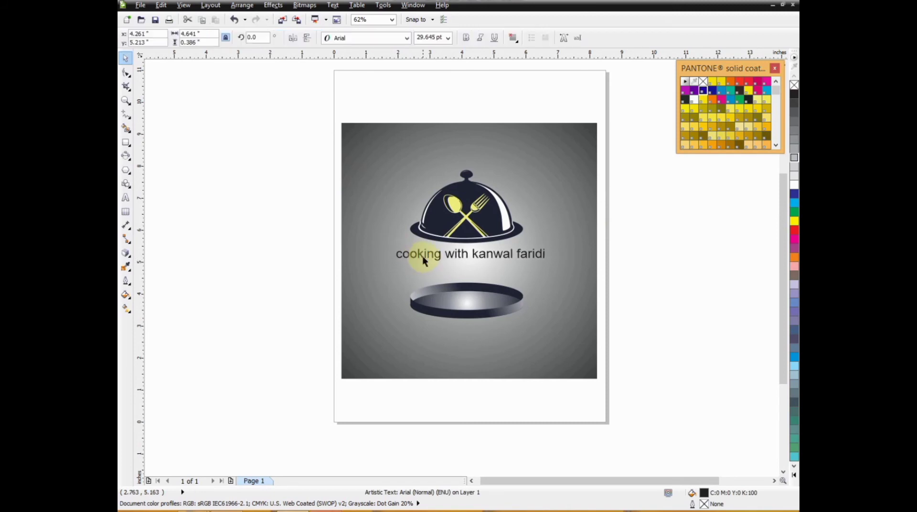
pyautogui.scroll(2, 440, 258)
pyautogui.hotkey('shift', 'F3')
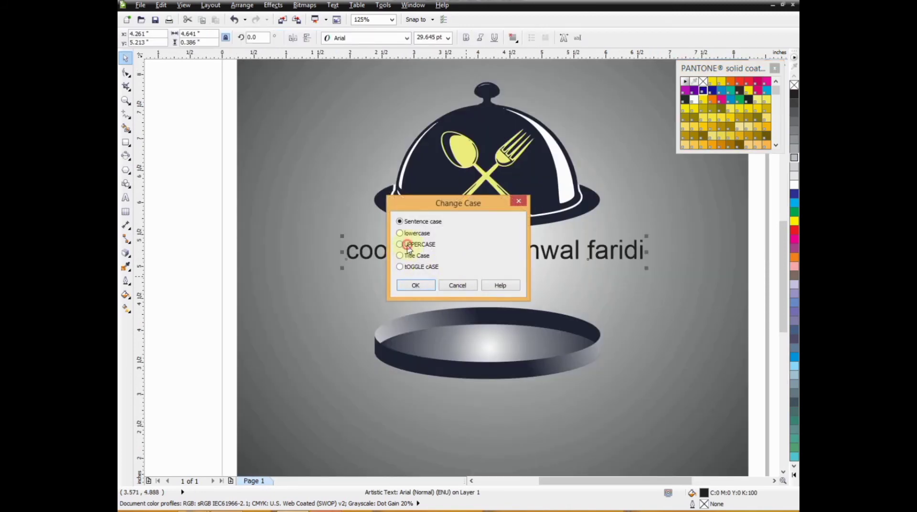
pyautogui.click(406, 241)
pyautogui.click(420, 285)
pyautogui.hotkey('shift', 'F3')
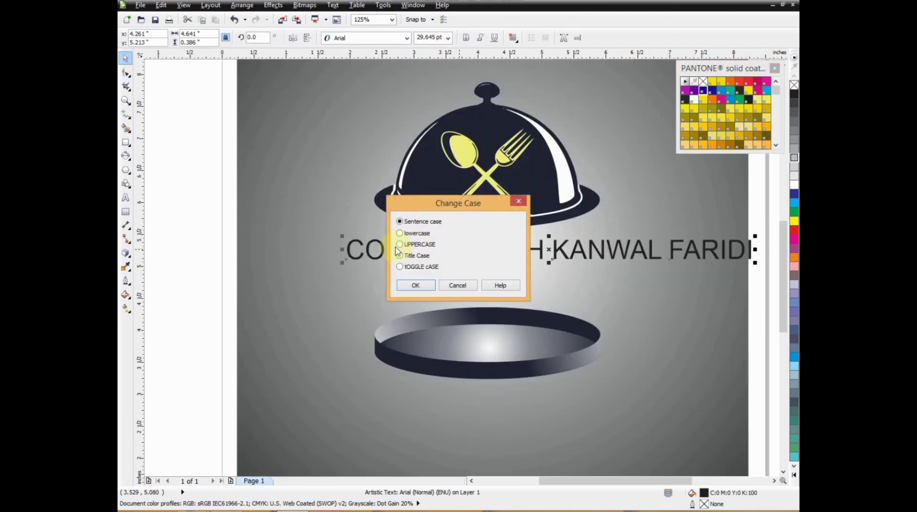
pyautogui.click(404, 253)
pyautogui.click(427, 286)
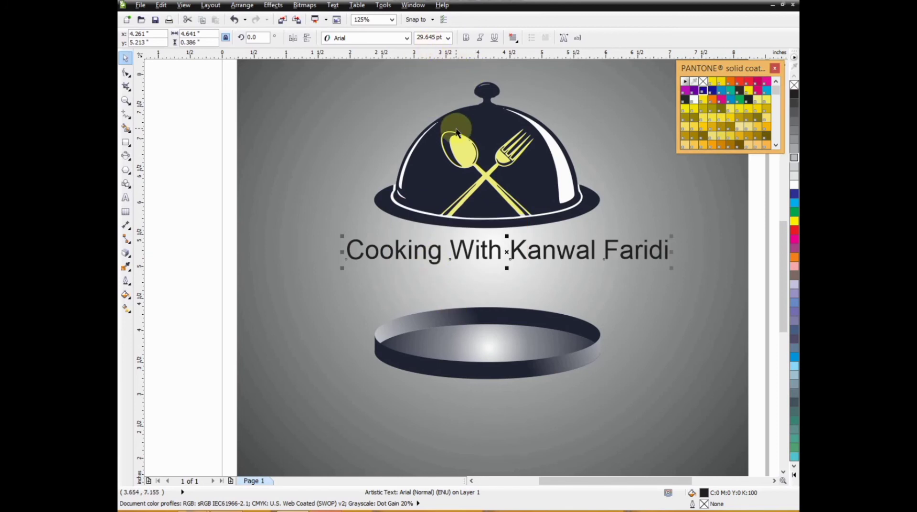
# Set the words 'Cooking' and 'With' in Freehand521 BT
pyautogui.click(417, 259)
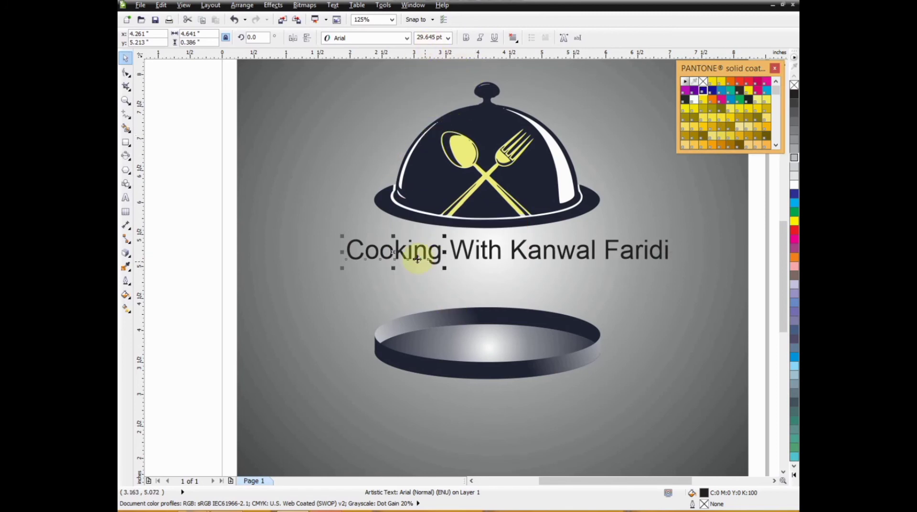
pyautogui.click(406, 38)
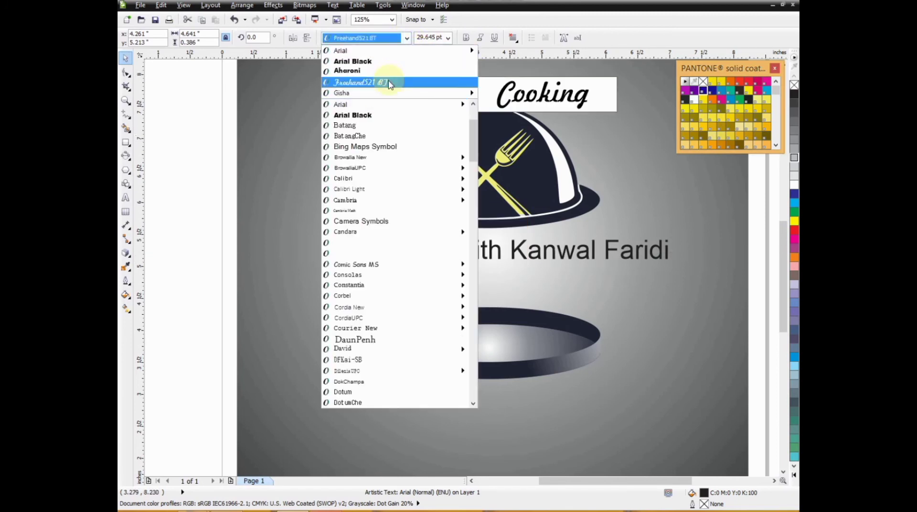
pyautogui.click(388, 82)
pyautogui.click(471, 254)
pyautogui.click(406, 40)
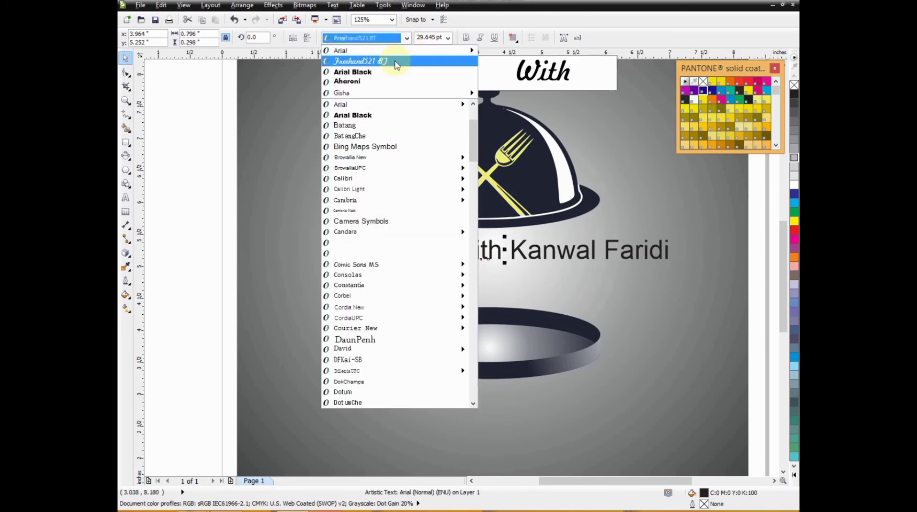
pyautogui.click(395, 61)
# Move the name onto its own line below and set it in Freehand521 BT
pyautogui.click(603, 253)
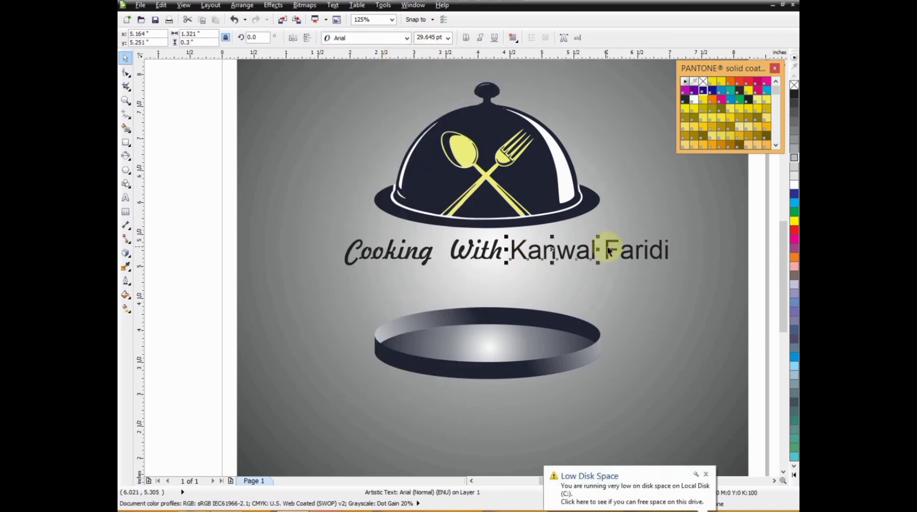
pyautogui.moveTo(608, 246); pyautogui.dragTo(491, 282)
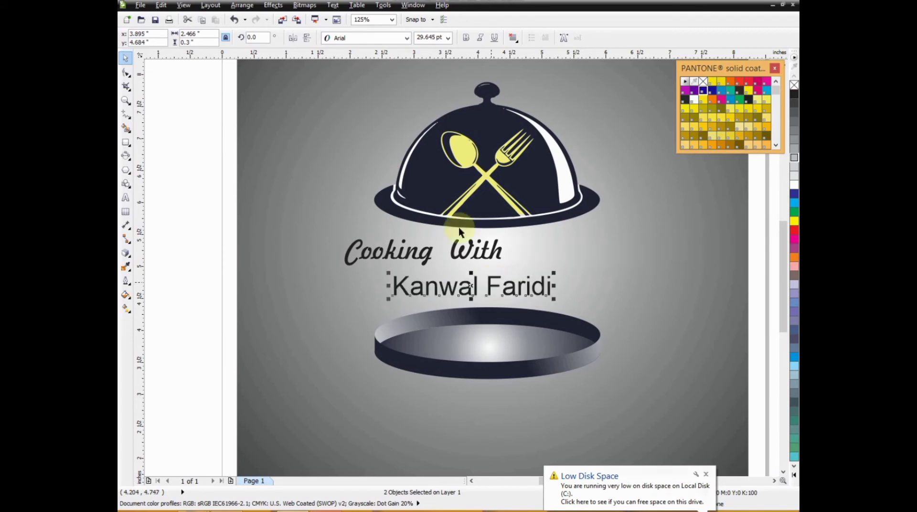
pyautogui.click(406, 38)
pyautogui.click(389, 61)
pyautogui.click(467, 245)
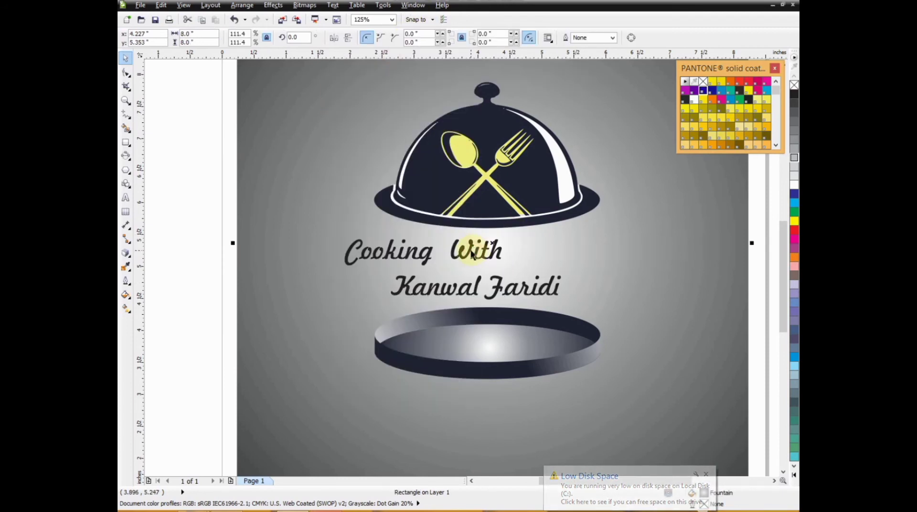
# Change 'Cooking With' to Cambria Math and enlarge it slightly
pyautogui.click(417, 256)
pyautogui.keyDown('shift'); pyautogui.click(418, 256); pyautogui.keyUp('shift')
pyautogui.click(407, 38)
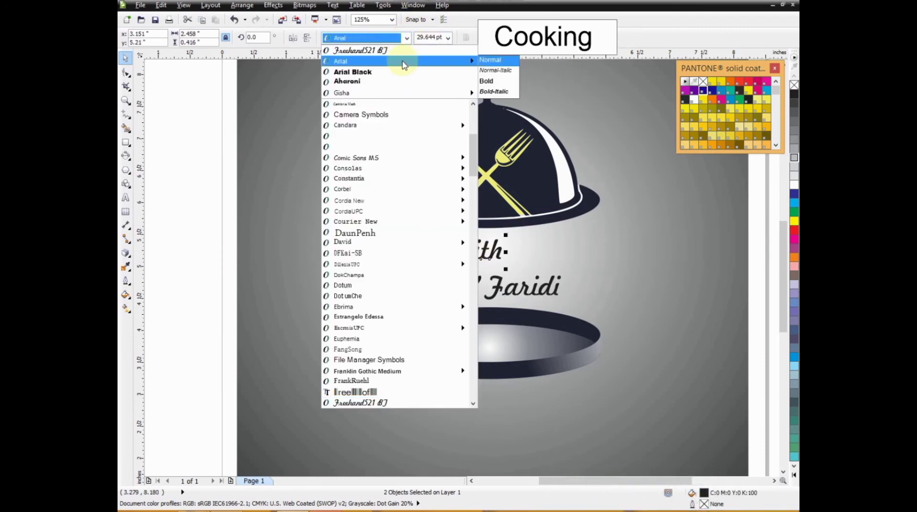
pyautogui.click(403, 57)
pyautogui.click(407, 38)
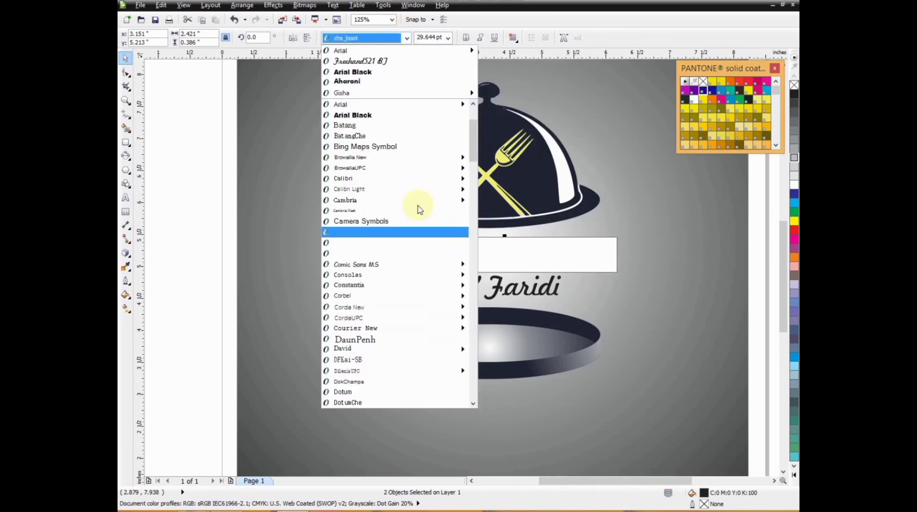
pyautogui.moveTo(391, 180)
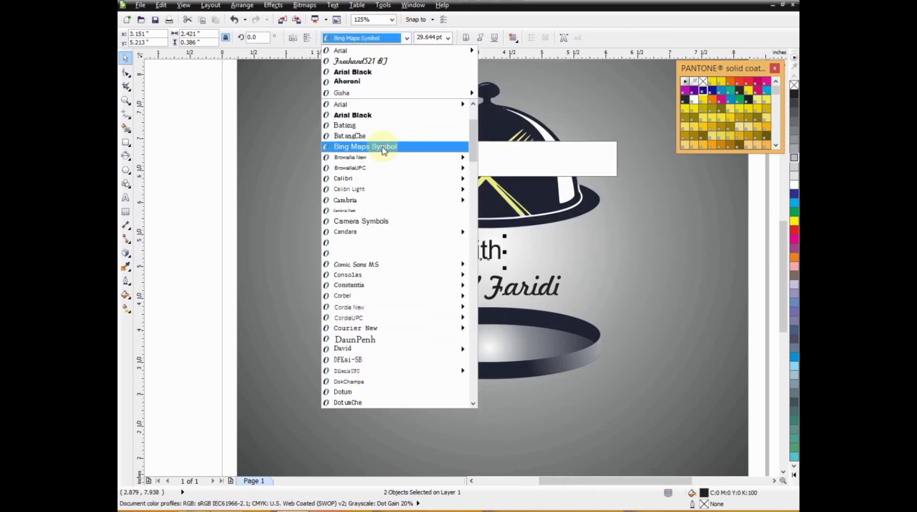
pyautogui.click(370, 210)
pyautogui.moveTo(507, 268); pyautogui.dragTo(520, 270)
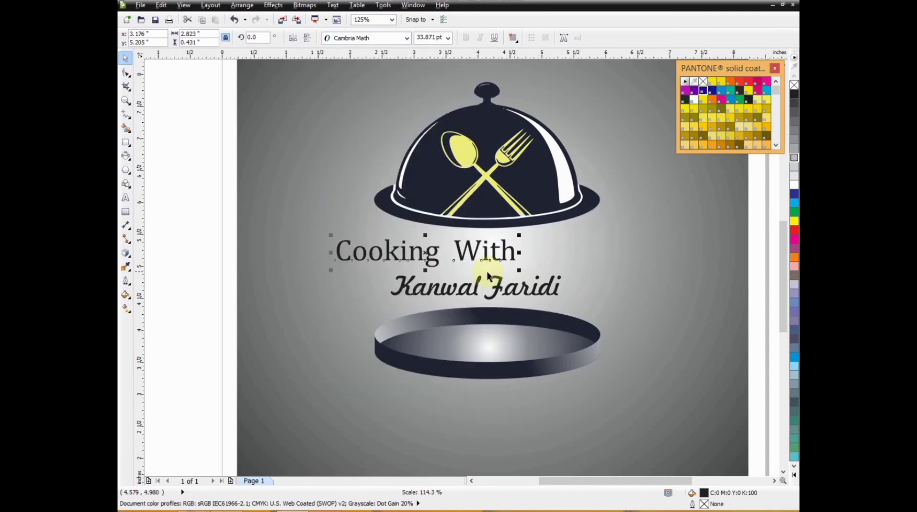
# Enlarge 'Cooking With' to about 40.6 pt, give it a black outline, and lower it
pyautogui.moveTo(423, 260); pyautogui.dragTo(482, 251)
pyautogui.moveTo(577, 263); pyautogui.dragTo(591, 267)
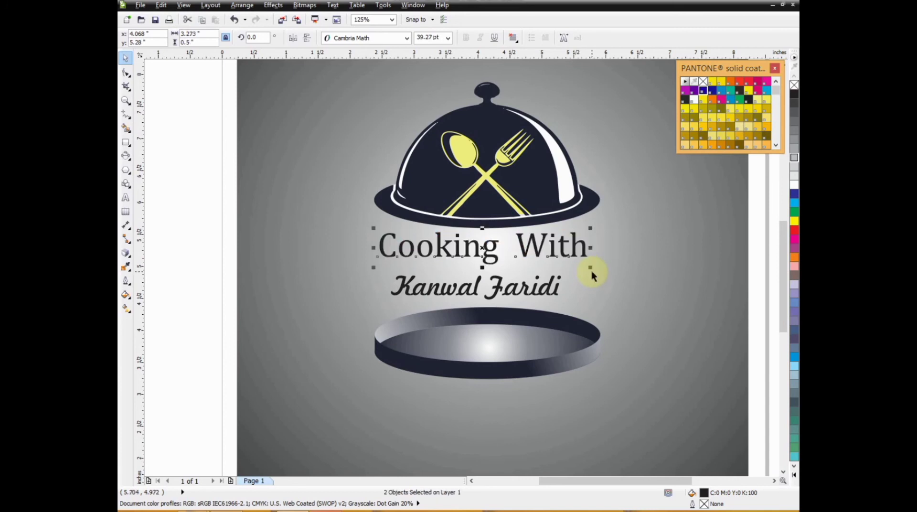
pyautogui.rightClick(794, 94)
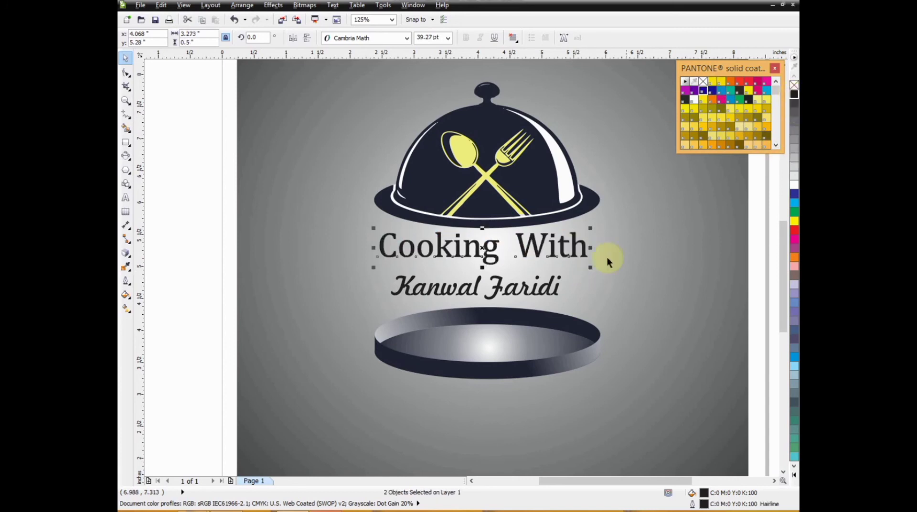
pyautogui.moveTo(592, 230)
pyautogui.mouseDown()
pyautogui.moveTo(604, 231)
pyautogui.moveTo(594, 231)
pyautogui.mouseUp()
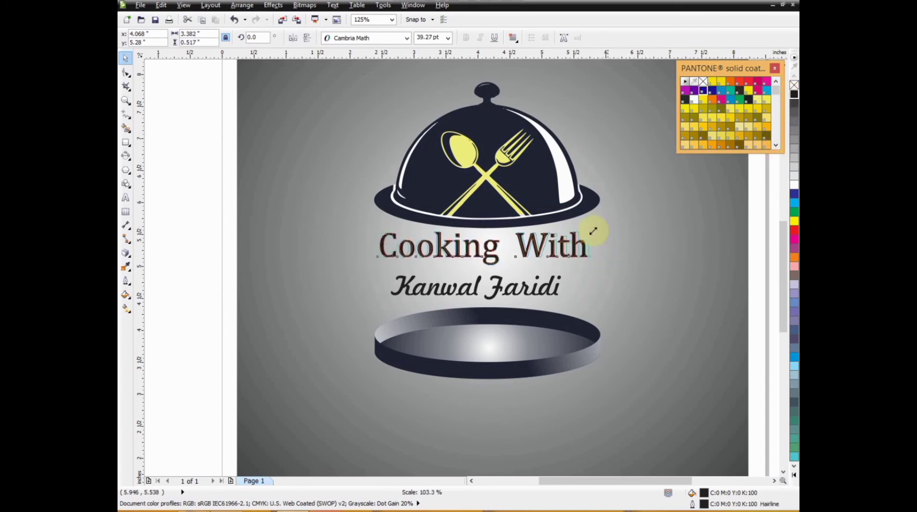
pyautogui.moveTo(482, 247); pyautogui.dragTo(484, 251)
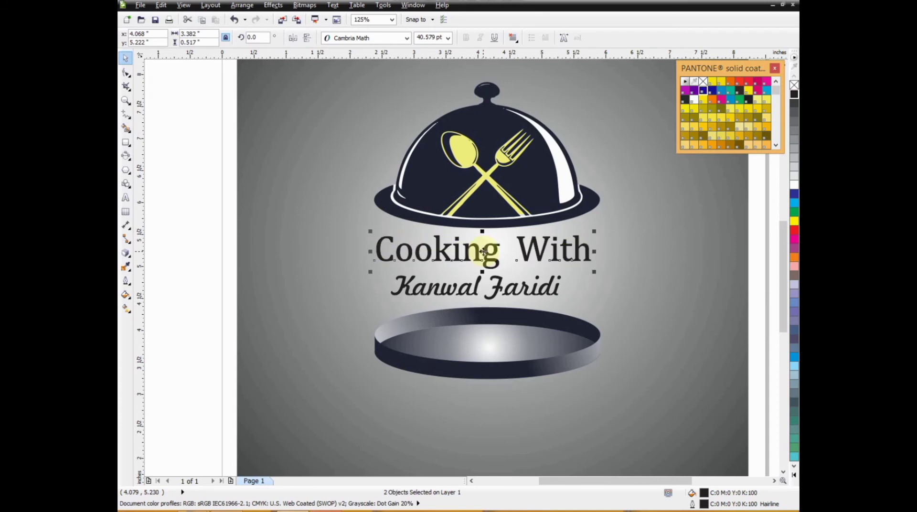
# Group the two name words and scale them up to 133.2%
pyautogui.click(497, 286)
pyautogui.keyDown('ctrl'); pyautogui.click(496, 285); pyautogui.keyUp('ctrl')
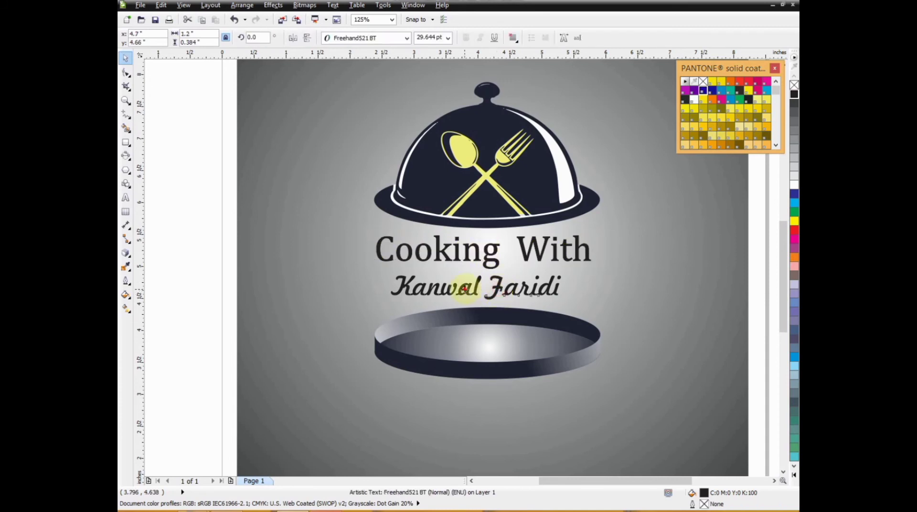
pyautogui.keyDown('shift'); pyautogui.click(497, 282); pyautogui.keyUp('shift')
pyautogui.hotkey('ctrl', 'g')
pyautogui.moveTo(559, 298); pyautogui.dragTo(588, 307)
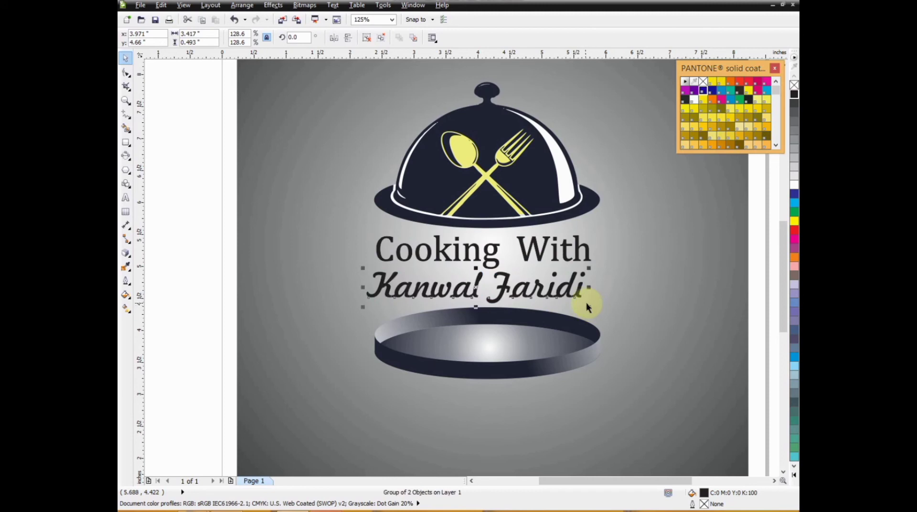
# Group 'Cooking With' and the script name into one title group
pyautogui.keyDown('shift'); pyautogui.click(579, 248); pyautogui.keyUp('shift')
pyautogui.click(199, 246)
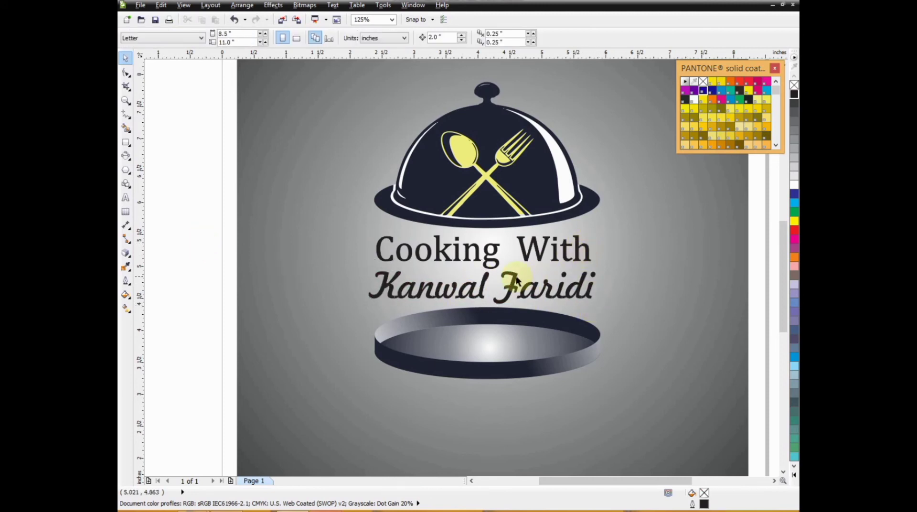
pyautogui.click(514, 277)
pyautogui.keyDown('shift'); pyautogui.click(496, 252); pyautogui.keyUp('shift')
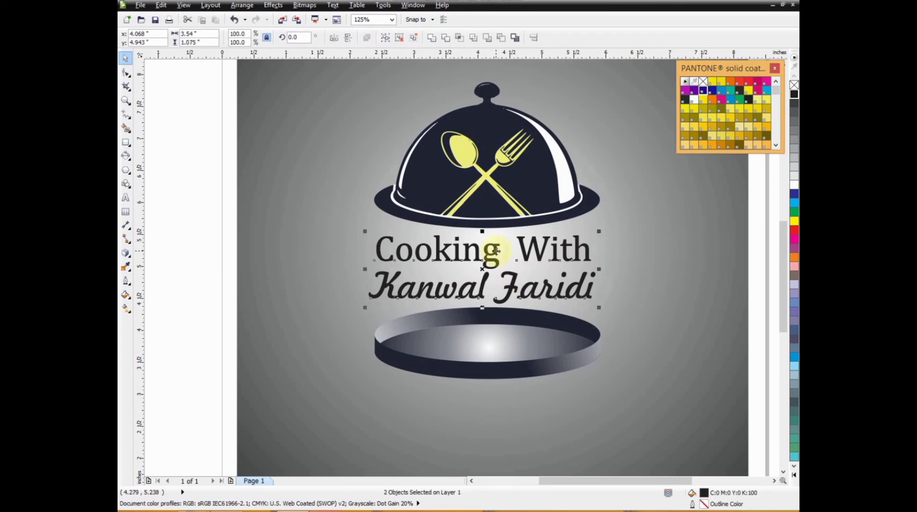
pyautogui.hotkey('ctrl', 'g')
# Duplicate the title group, fill the copy white, and place the dark title over it
pyautogui.hotkey('ctrl', 'd')
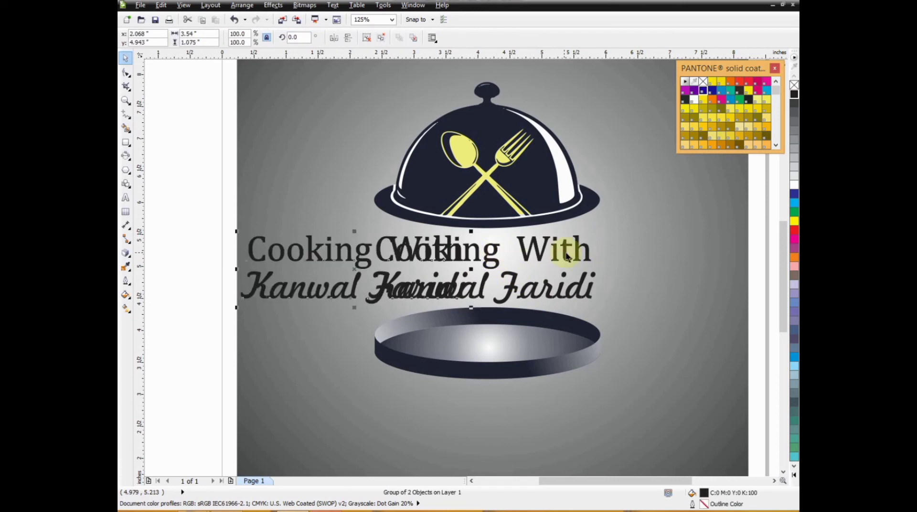
pyautogui.click(794, 185)
pyautogui.moveTo(348, 252); pyautogui.dragTo(481, 268)
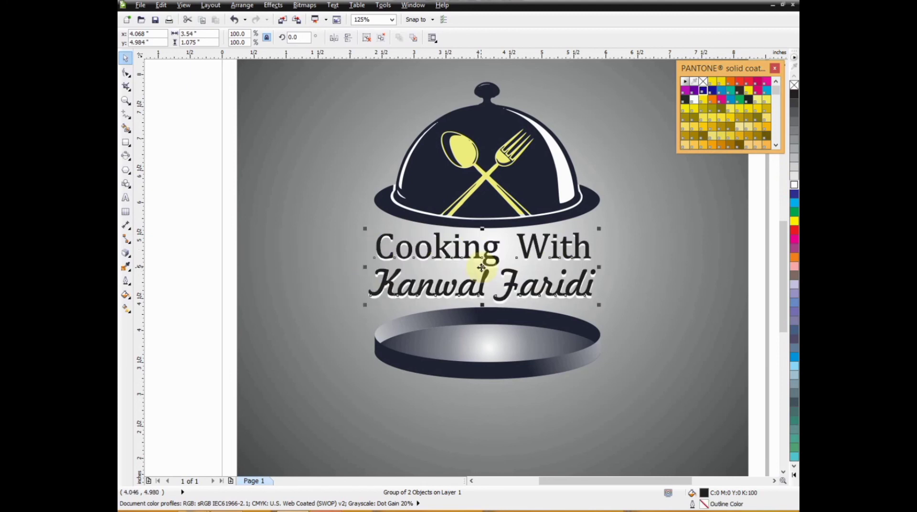
pyautogui.click(211, 297)
pyautogui.click(418, 299)
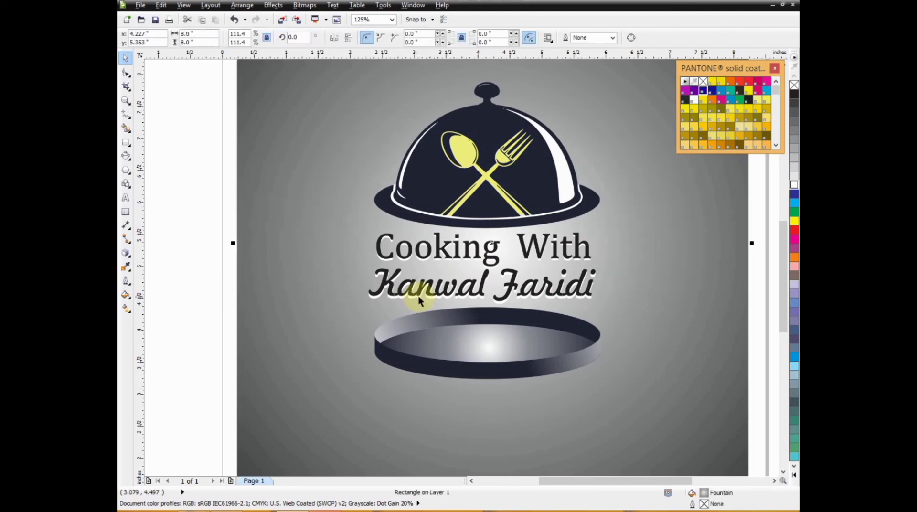
# Try shifting the title group, then undo and redo it back onto its shadow
pyautogui.click(419, 297)
pyautogui.moveTo(485, 269); pyautogui.dragTo(515, 292)
pyautogui.press('Left')
pyautogui.press('Right')
pyautogui.click(210, 262)
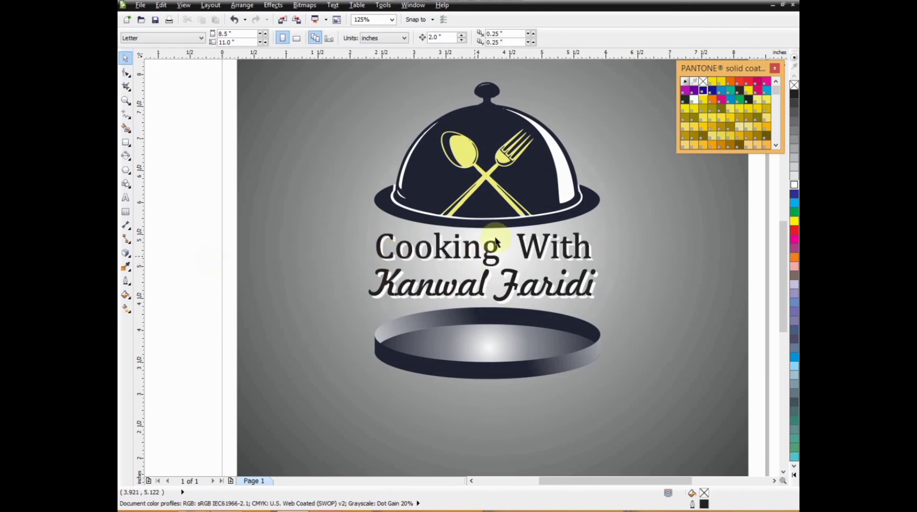
pyautogui.hotkey('ctrl', 'z')
pyautogui.hotkey('ctrl', 'shift', 'z')
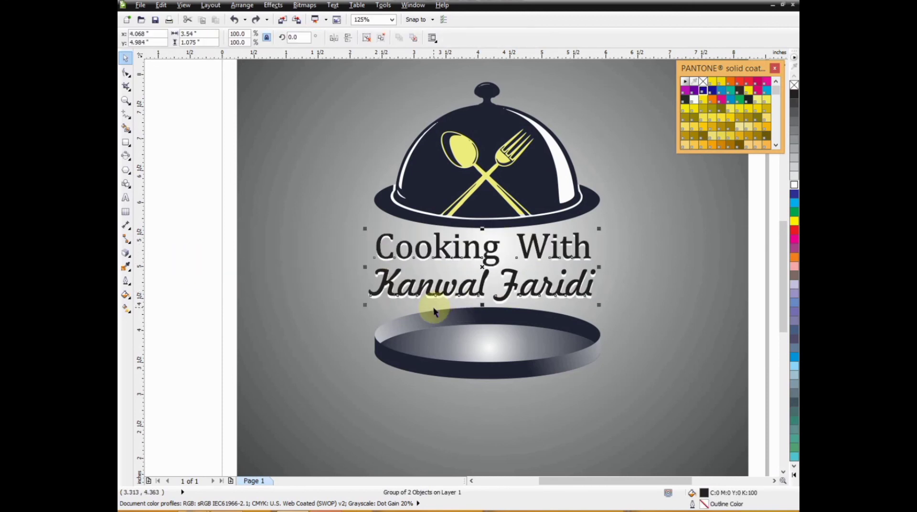
pyautogui.click(220, 266)
# Select both title layers and enlarge them to about 4.12 by 1.3 inches
pyautogui.scroll(-2, 494, 266)
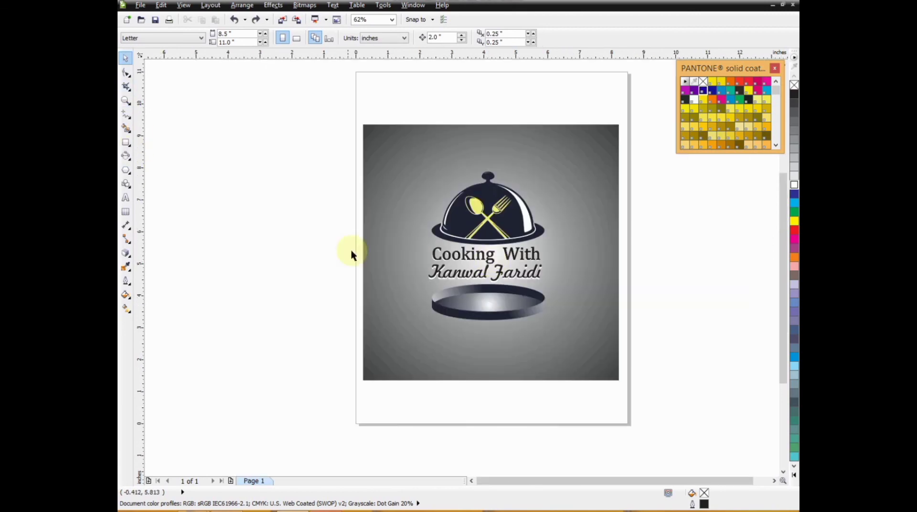
pyautogui.moveTo(330, 315); pyautogui.dragTo(569, 241)
pyautogui.scroll(2, 535, 286)
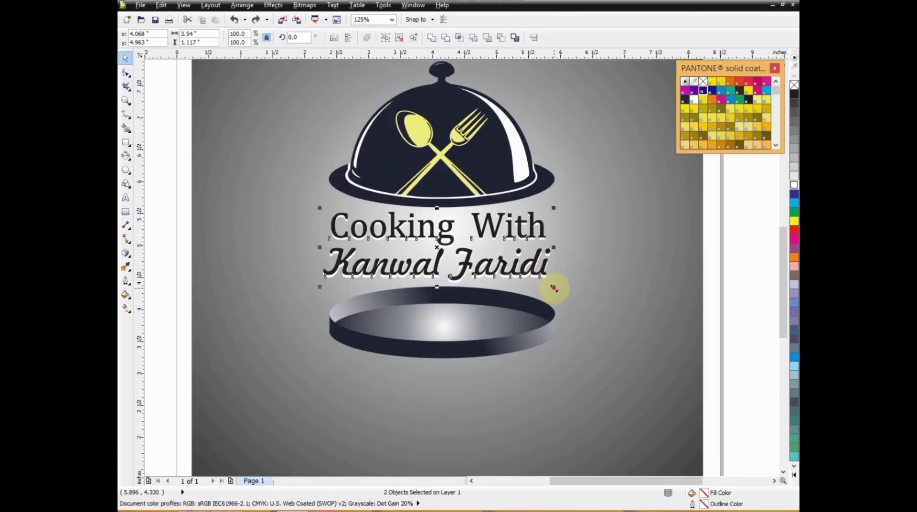
pyautogui.moveTo(553, 287); pyautogui.dragTo(568, 291)
pyautogui.moveTo(439, 248); pyautogui.dragTo(440, 263)
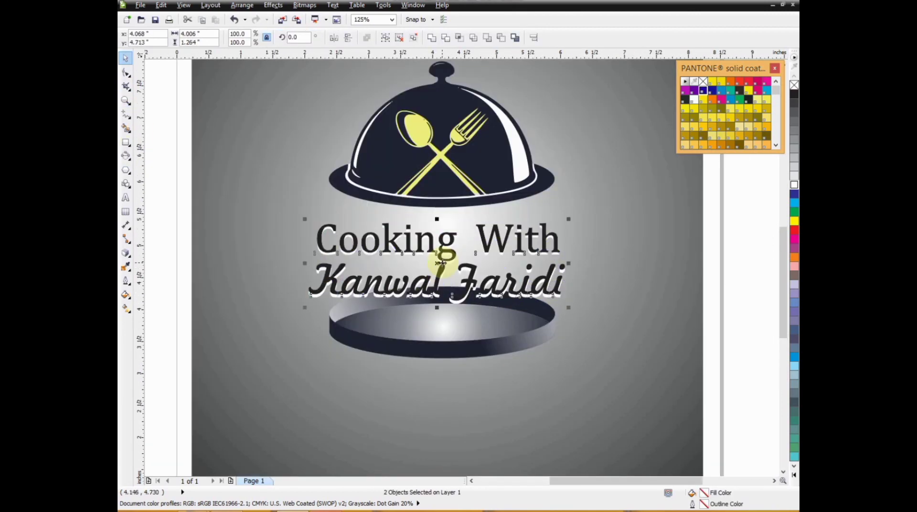
pyautogui.moveTo(568, 221); pyautogui.dragTo(571, 219)
pyautogui.moveTo(436, 263)
pyautogui.mouseDown()
pyautogui.moveTo(440, 242)
pyautogui.moveTo(438, 249)
pyautogui.mouseUp()
# Move the tray group slightly lower, readjust the title, and zoom out to the page
pyautogui.click(466, 320)
pyautogui.moveTo(475, 348); pyautogui.dragTo(477, 353)
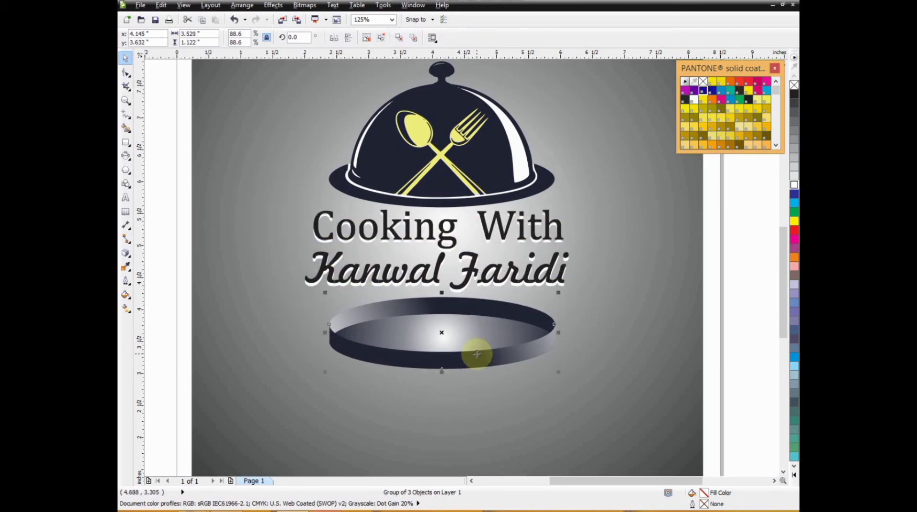
pyautogui.moveTo(549, 274)
pyautogui.mouseDown()
pyautogui.moveTo(550, 285)
pyautogui.moveTo(548, 275)
pyautogui.mouseUp()
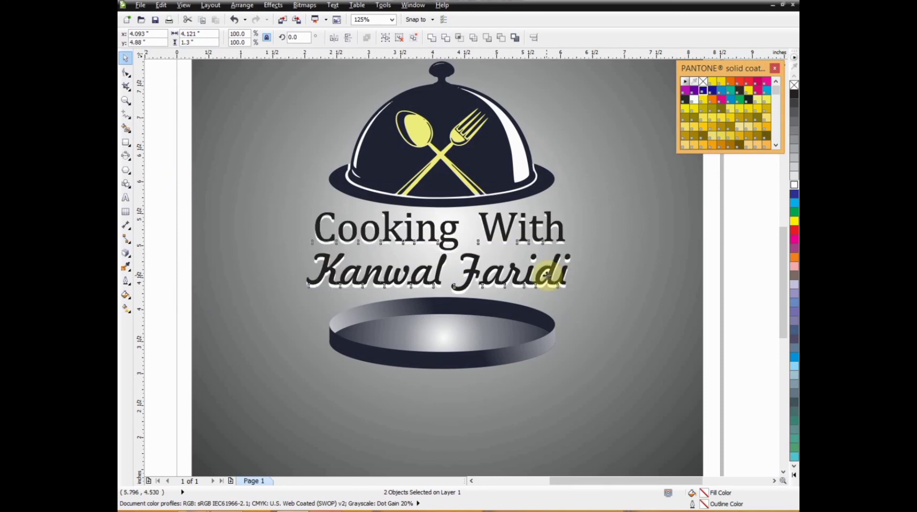
pyautogui.press('F3')
pyautogui.press('Escape')
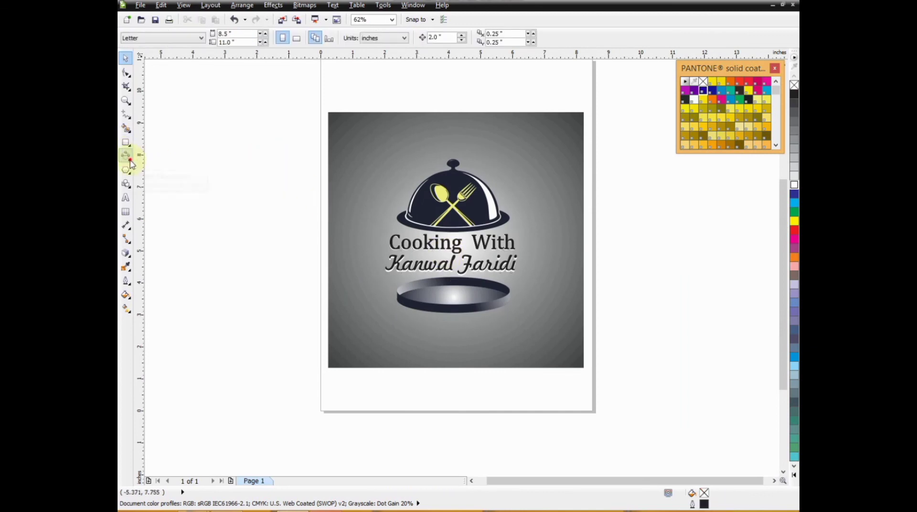
# Draw a circle over the logo, squeeze it narrower, and rotate it to 315°
pyautogui.click(131, 164)
pyautogui.click(155, 153)
pyautogui.moveTo(380, 155); pyautogui.dragTo(530, 325)
pyautogui.press('space')
pyautogui.click(460, 234)
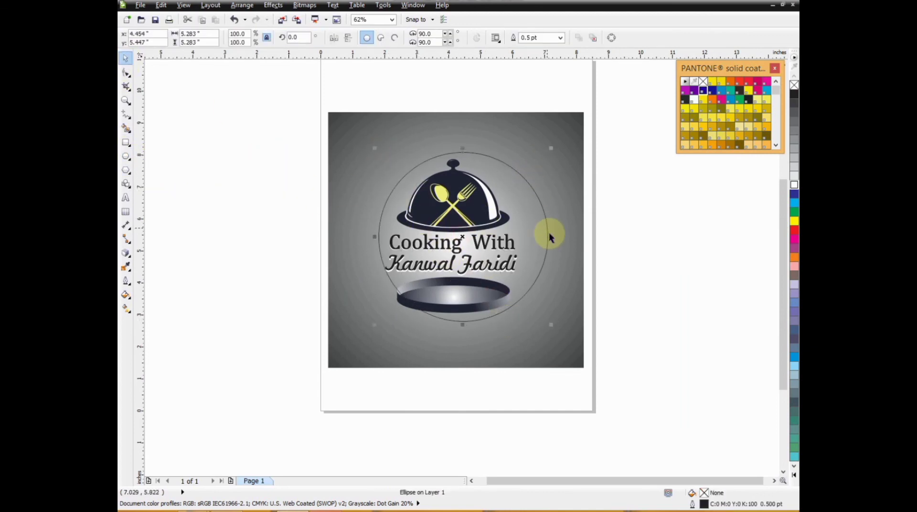
pyautogui.moveTo(550, 237); pyautogui.dragTo(534, 233)
pyautogui.click(524, 199)
pyautogui.moveTo(536, 147); pyautogui.dragTo(556, 139)
pyautogui.click(527, 161)
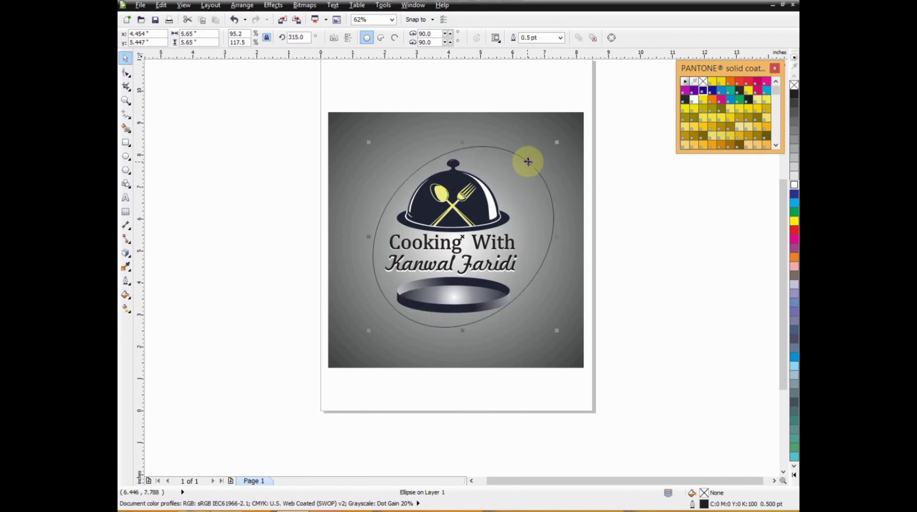
# Give the ellipse a 4 pt white outline, nudge it into place, and zoom out
pyautogui.rightClick(795, 230)
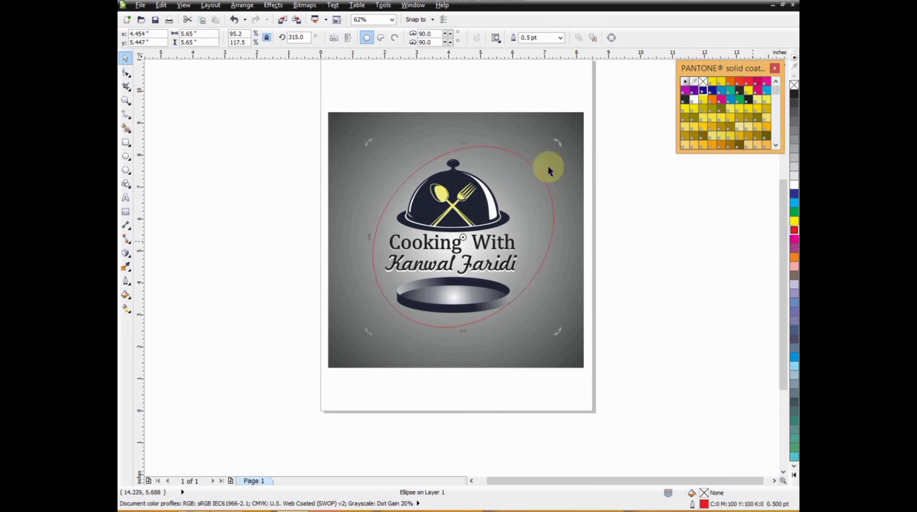
pyautogui.write('4')
pyautogui.press('Return')
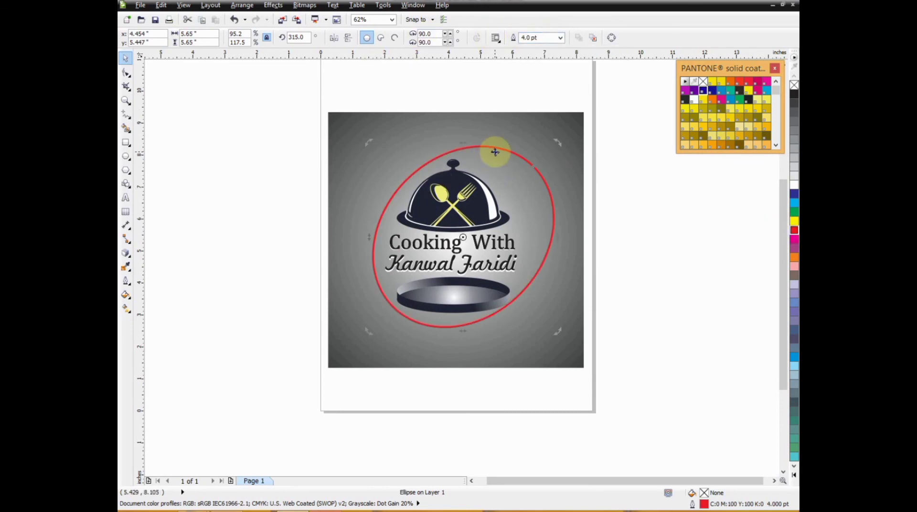
pyautogui.rightClick(794, 185)
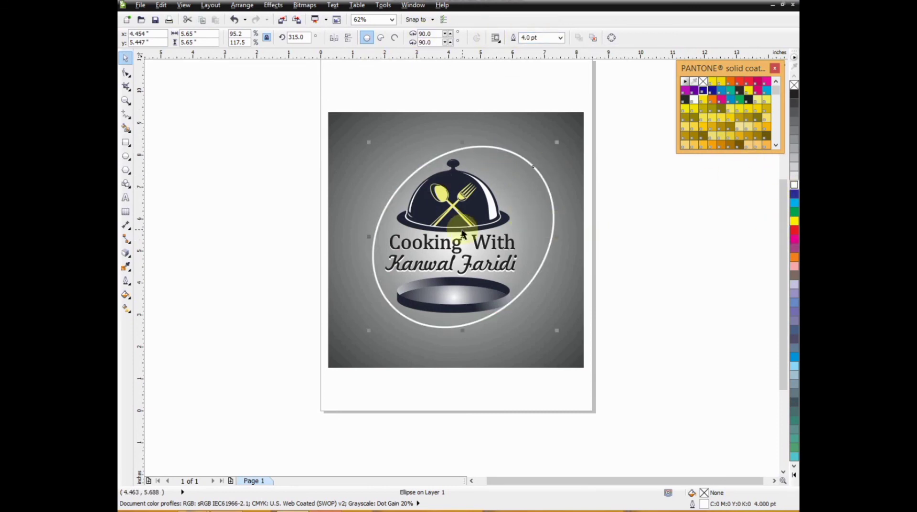
pyautogui.scroll(1, 482, 200)
pyautogui.moveTo(557, 122)
pyautogui.mouseDown()
pyautogui.moveTo(608, 107)
pyautogui.moveTo(618, 92)
pyautogui.moveTo(552, 108)
pyautogui.mouseUp()
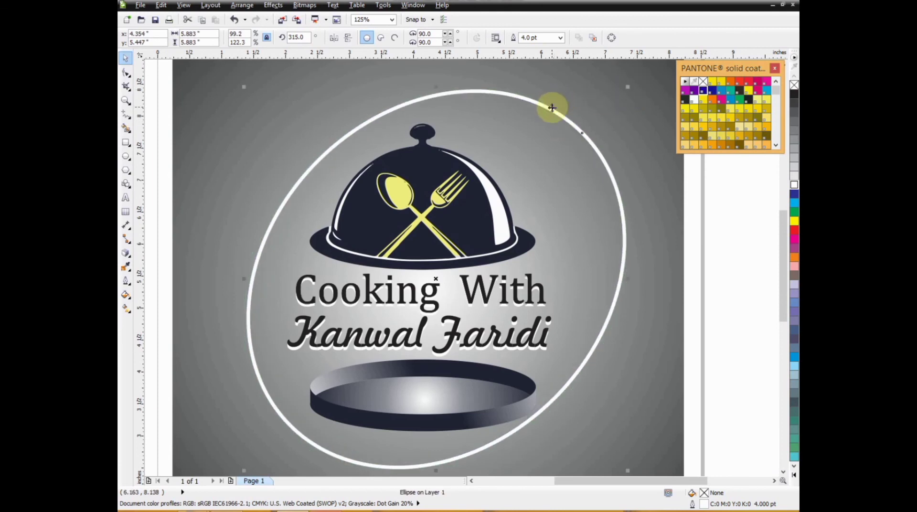
pyautogui.scroll(-1, 520, 133)
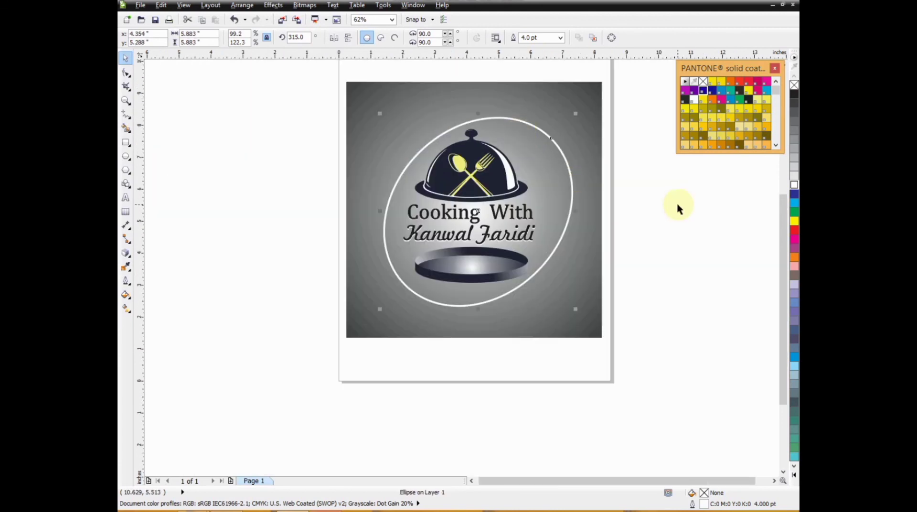
pyautogui.click(675, 205)
pyautogui.click(125, 100)
pyautogui.rightClick(265, 193)
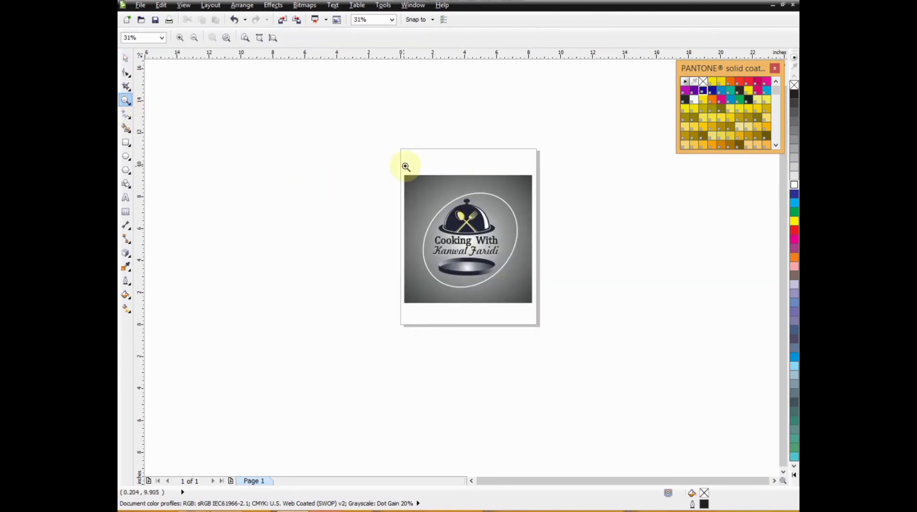